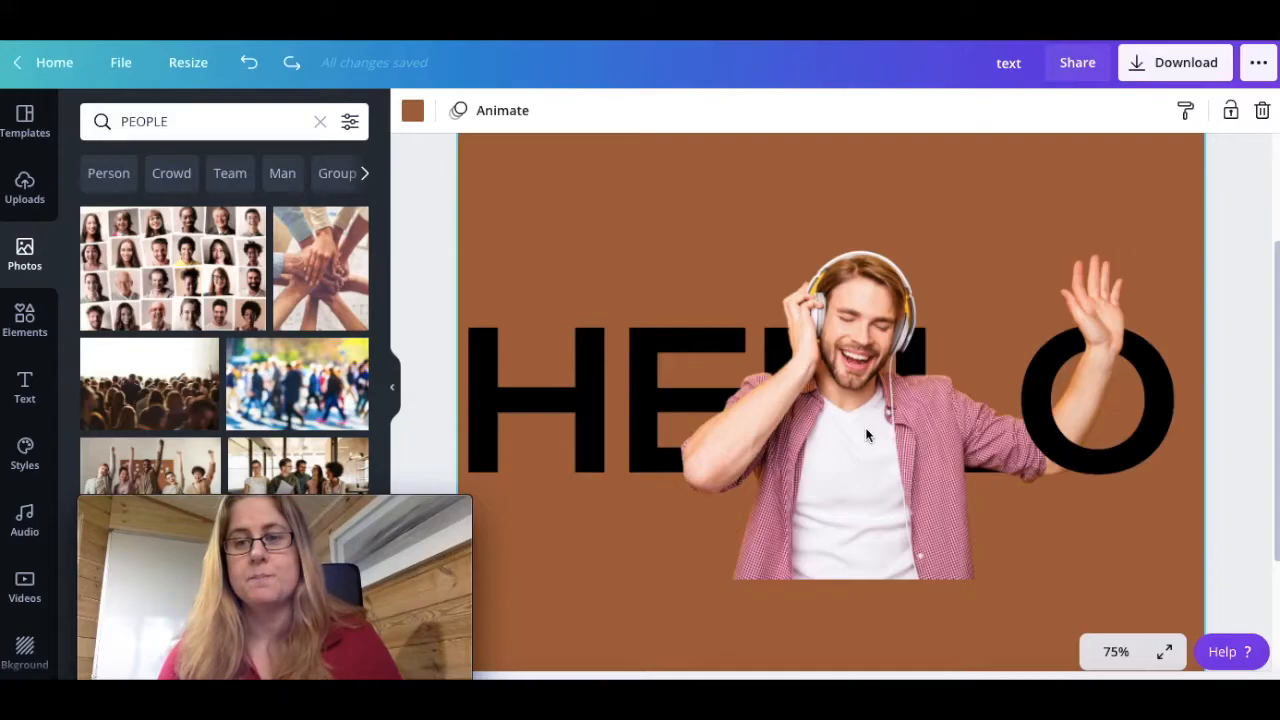
Add a blank second page below the brown HELLO page
scroll(865, 427, down, 3)
click(840, 625)
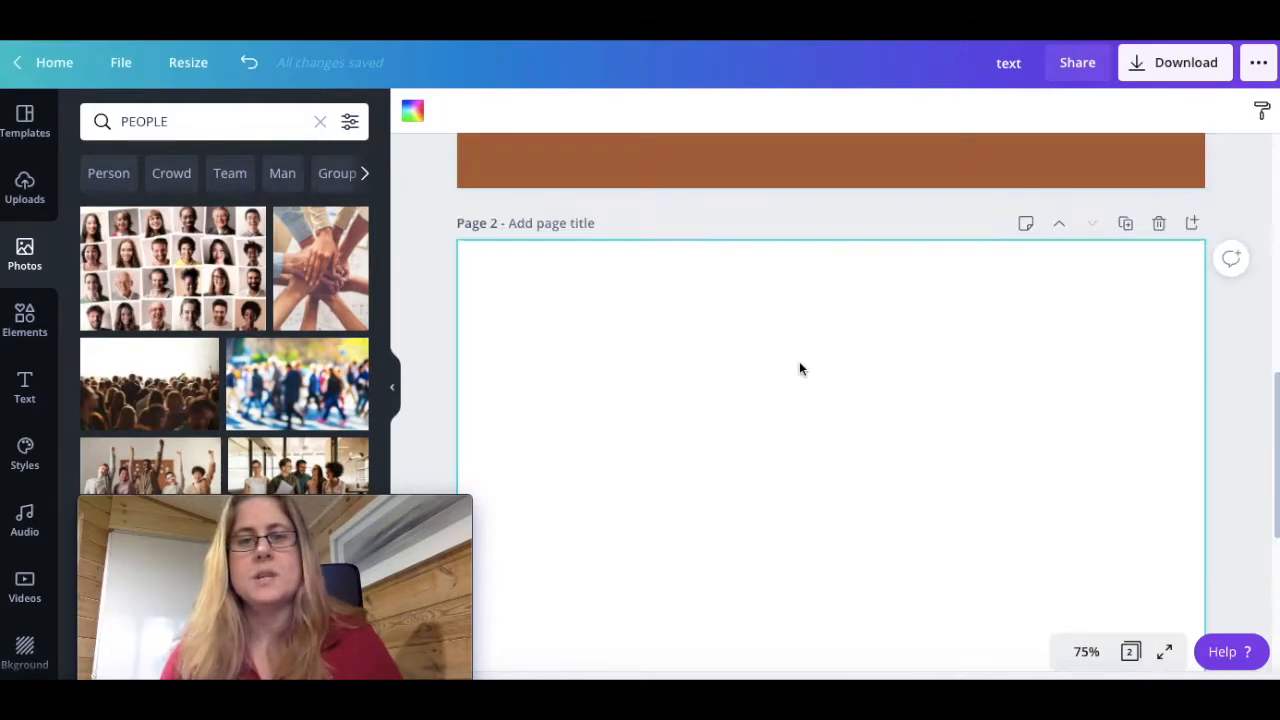
drag(1276, 415, 1277, 440)
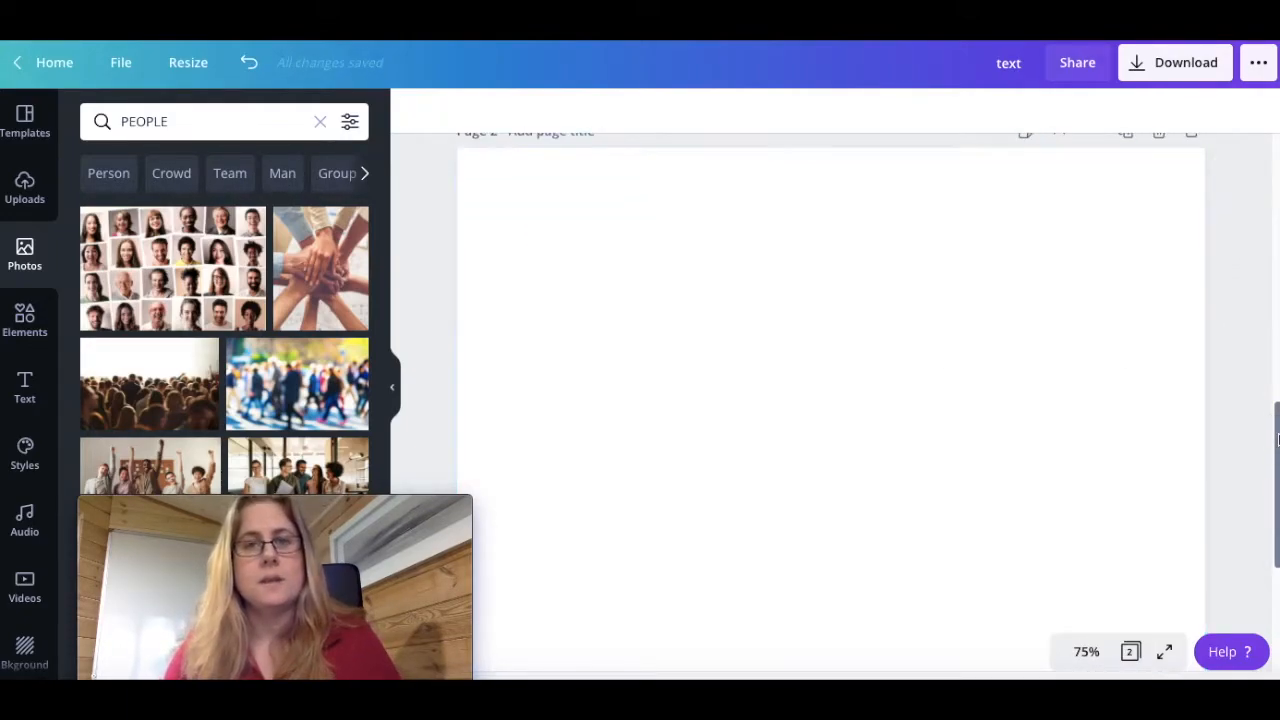
click(967, 370)
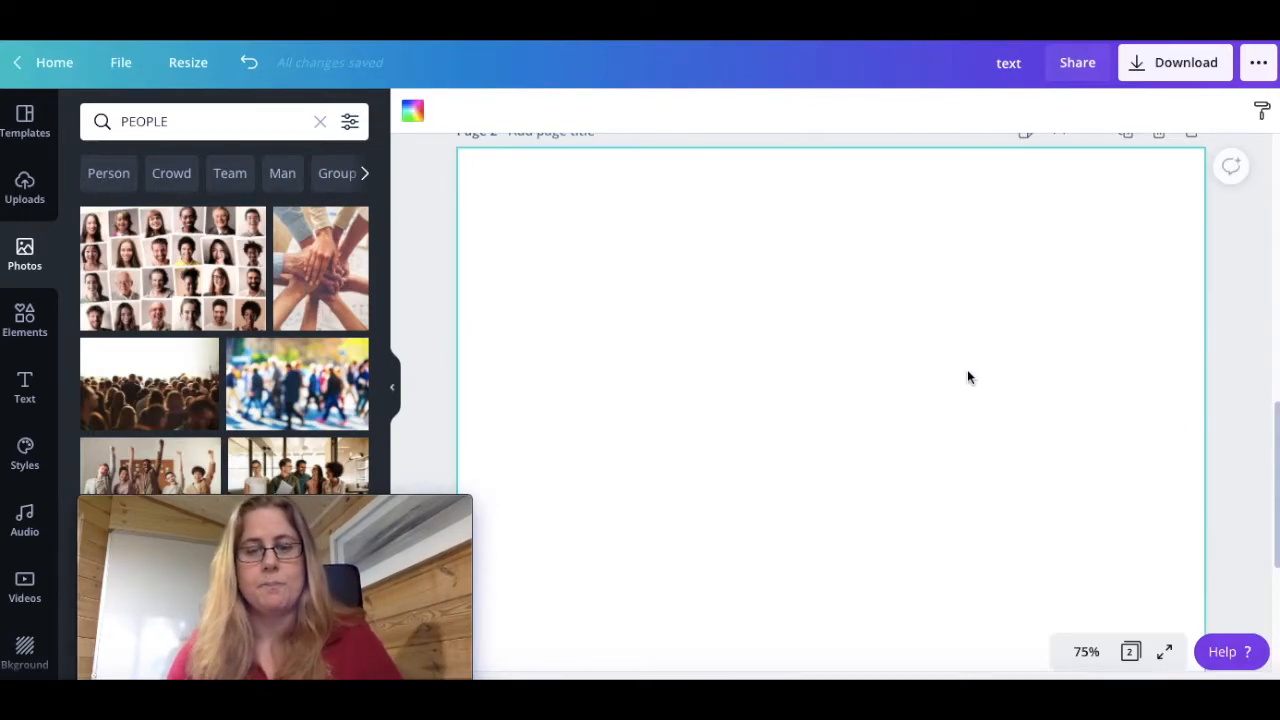
Add a text box to page 2, enlarge it across the page and replace its placeholder text with HELLO
key(t)
drag(777, 403, 556, 230)
drag(886, 414, 1166, 559)
drag(552, 372, 499, 366)
click(890, 413)
drag(1166, 403, 510, 400)
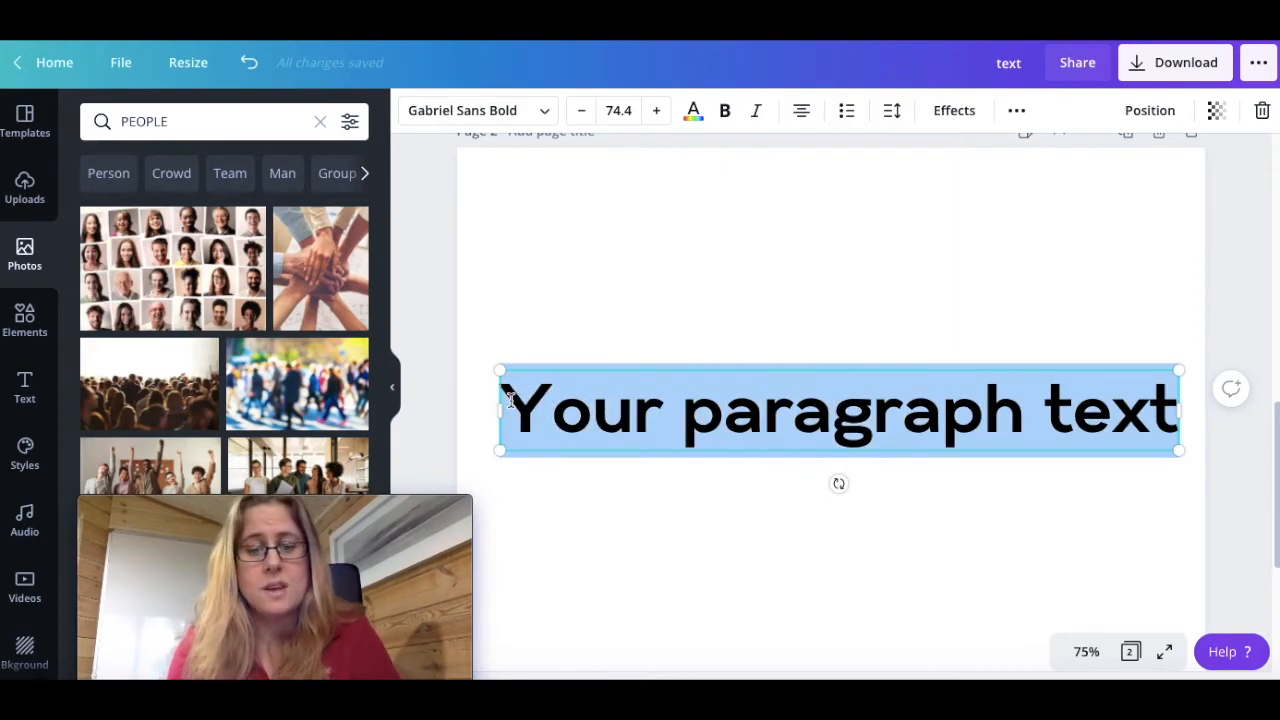
text(HELLO)
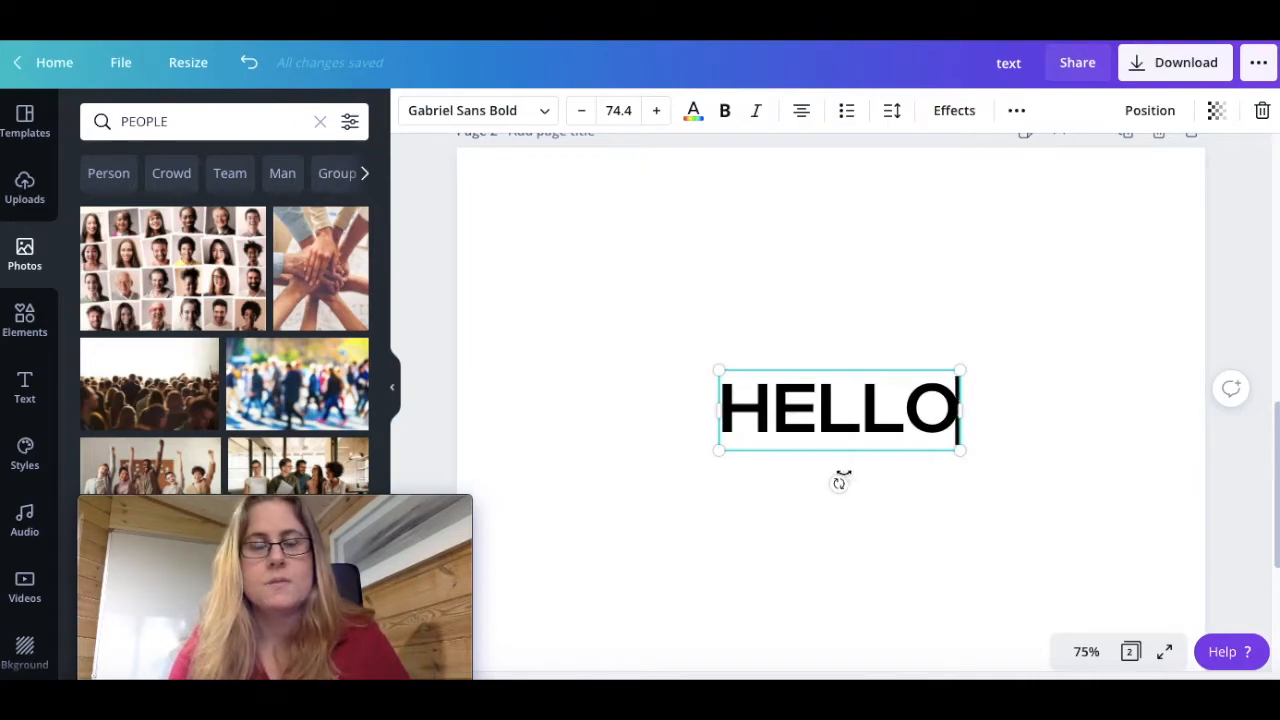
Enlarge the HELLO text to about size 201 and centre it on page 2
drag(718, 371, 502, 297)
drag(956, 455, 1153, 530)
drag(800, 462, 802, 478)
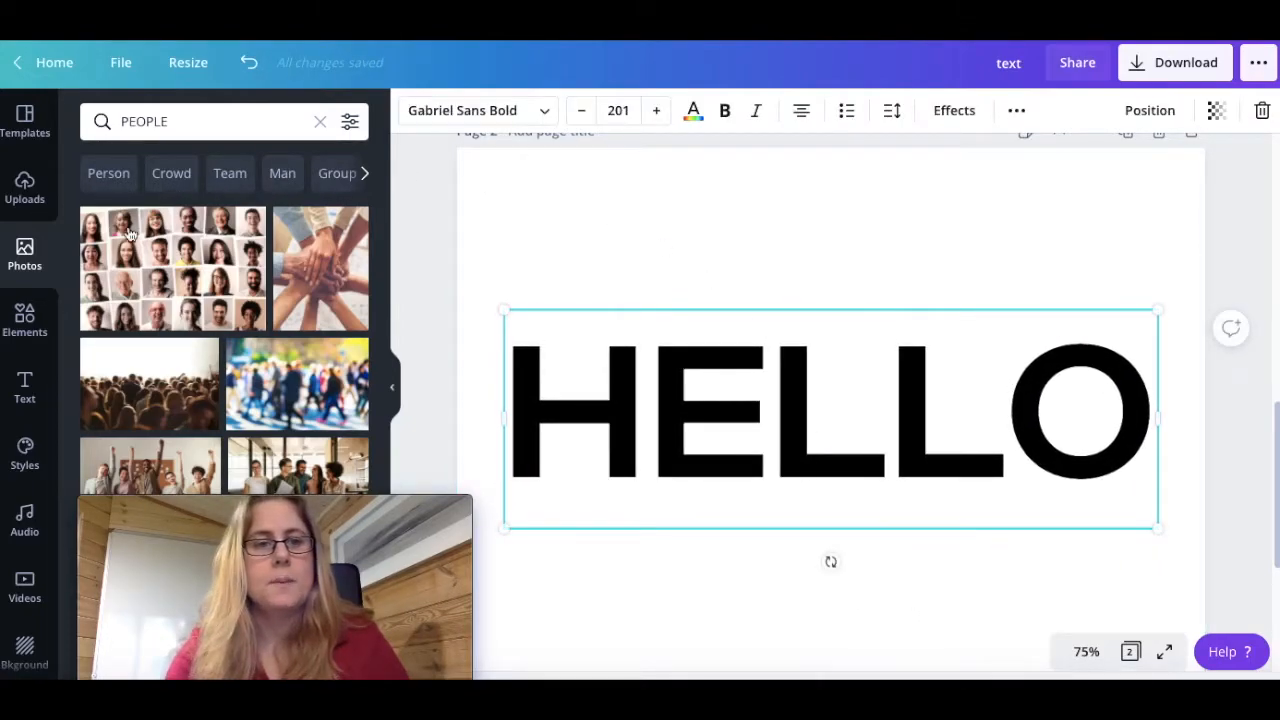
Try the Archivo Black font on the HELLO text, and set its font to Argent
click(480, 118)
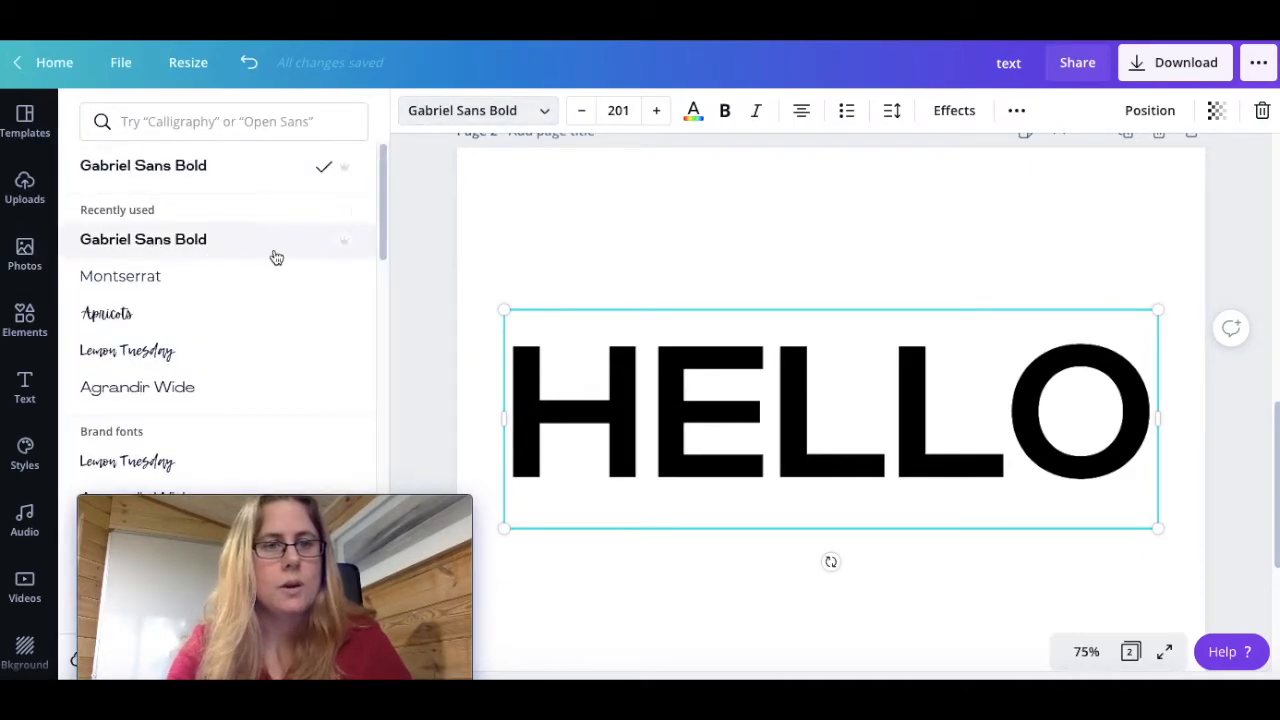
drag(380, 178, 362, 313)
scroll(187, 316, down, 5)
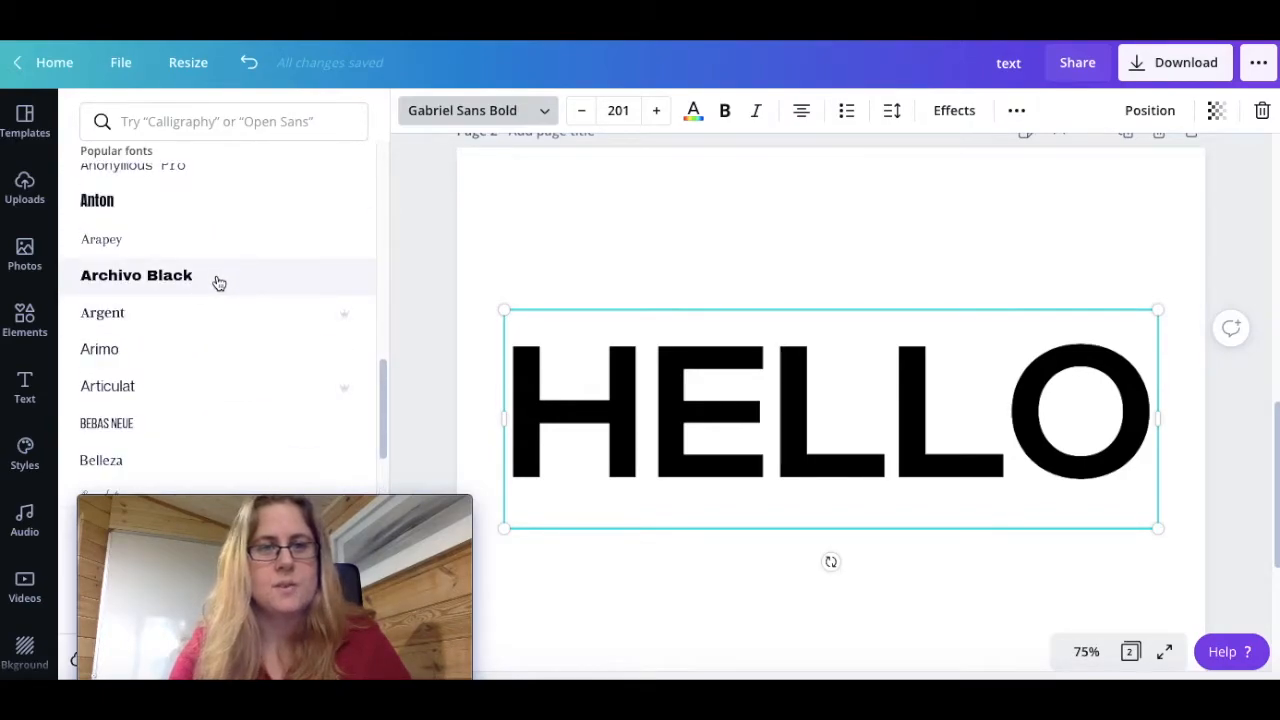
click(217, 279)
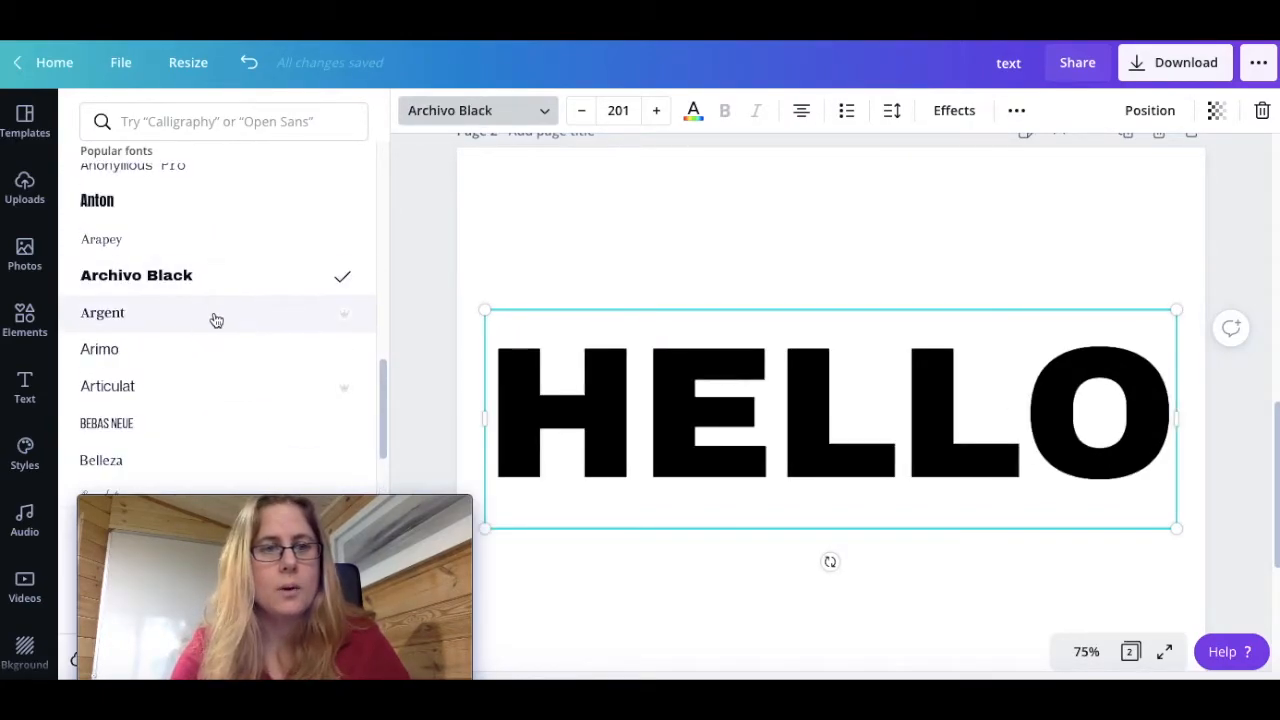
click(216, 319)
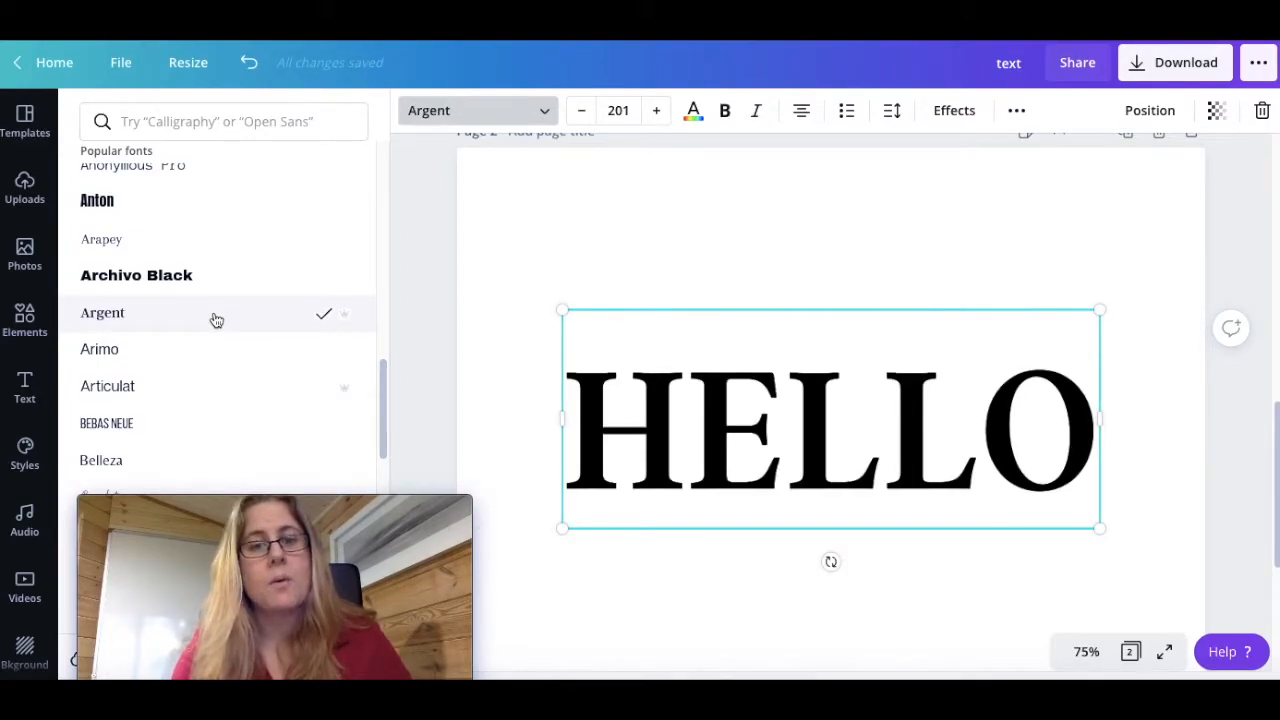
Enlarge the HELLO text to about size 261 so it spans nearly the full page width
drag(561, 304, 475, 270)
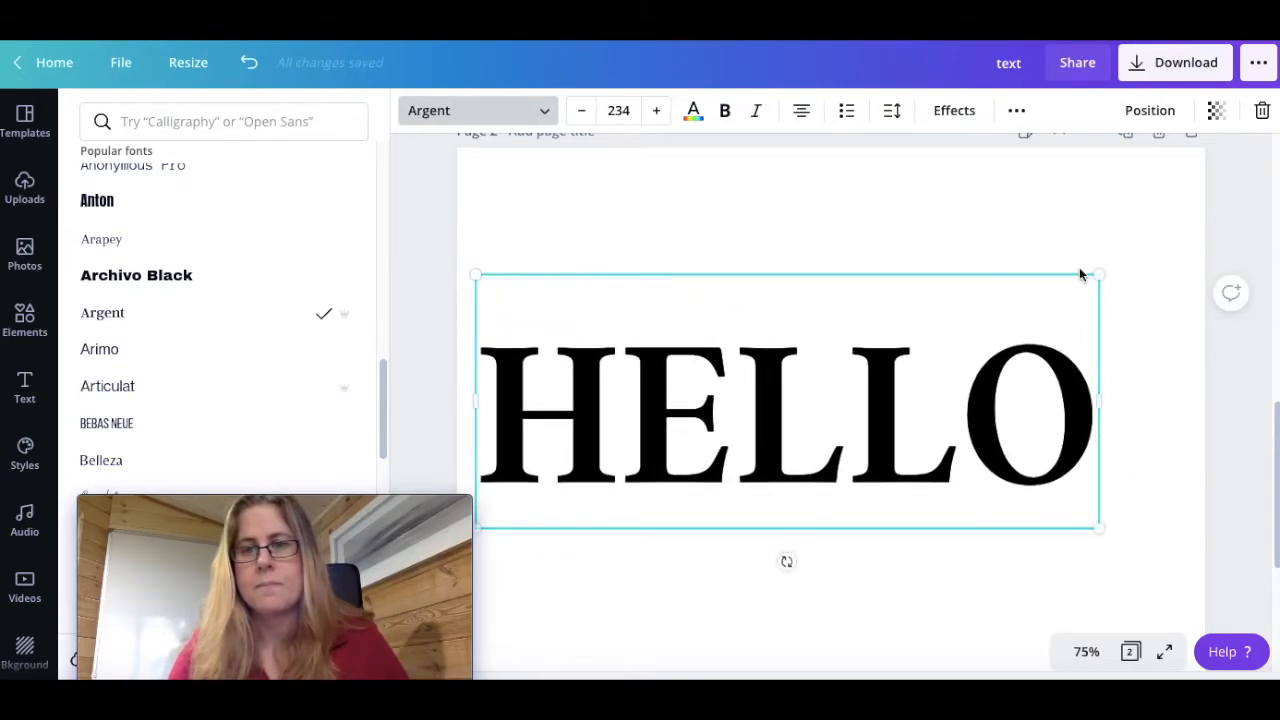
drag(1098, 271, 1164, 230)
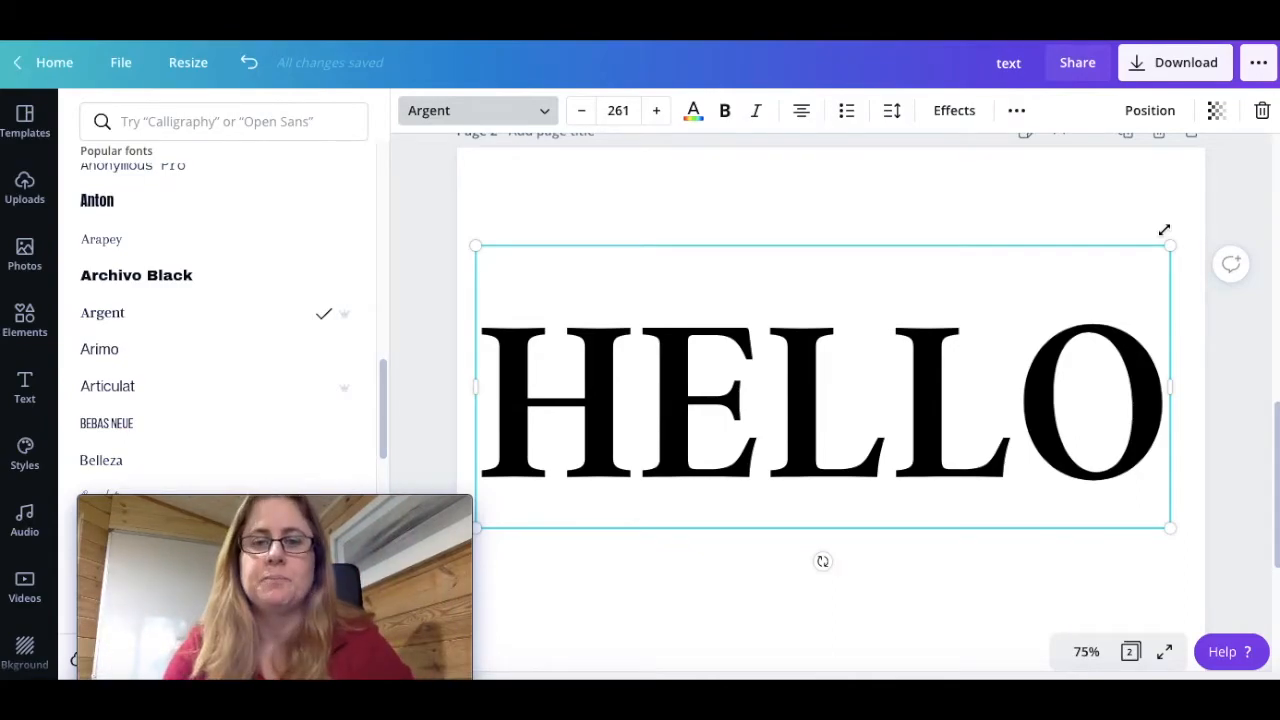
click(995, 584)
click(952, 623)
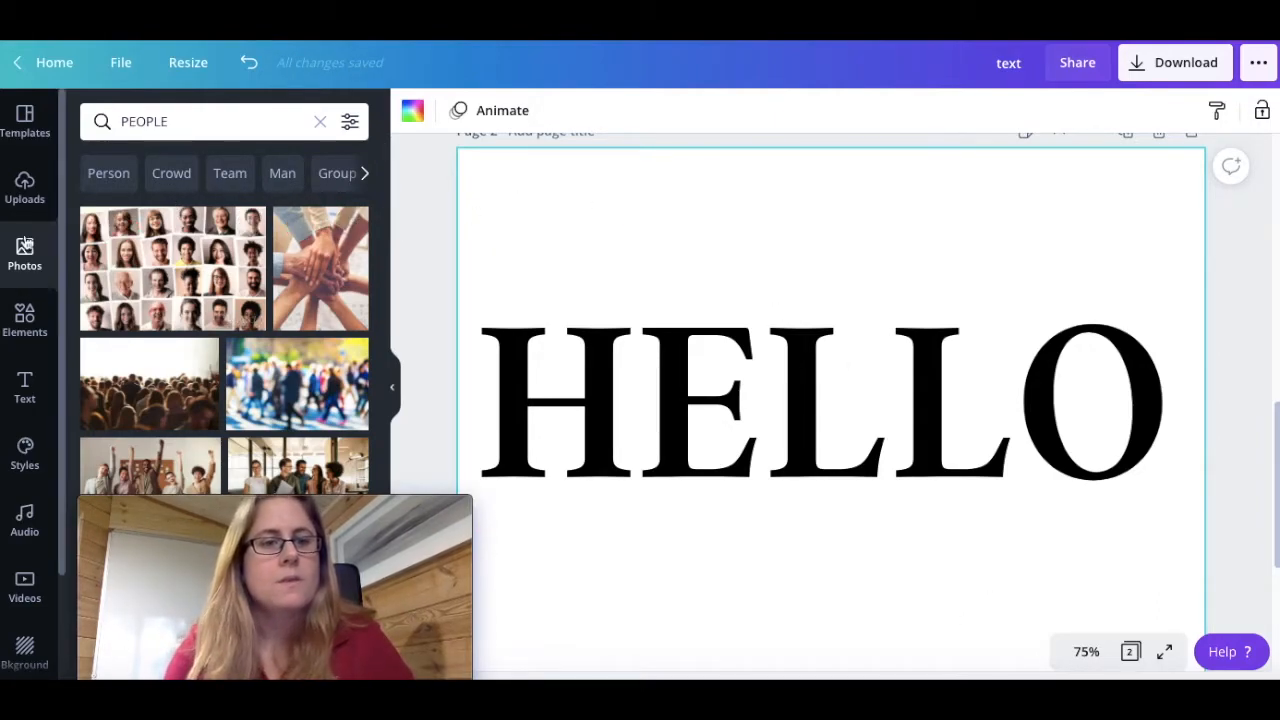
Find the people photo of the waving man with headphones on yellow, add it to page 2 and place it over the HELLO text
drag(383, 165, 383, 390)
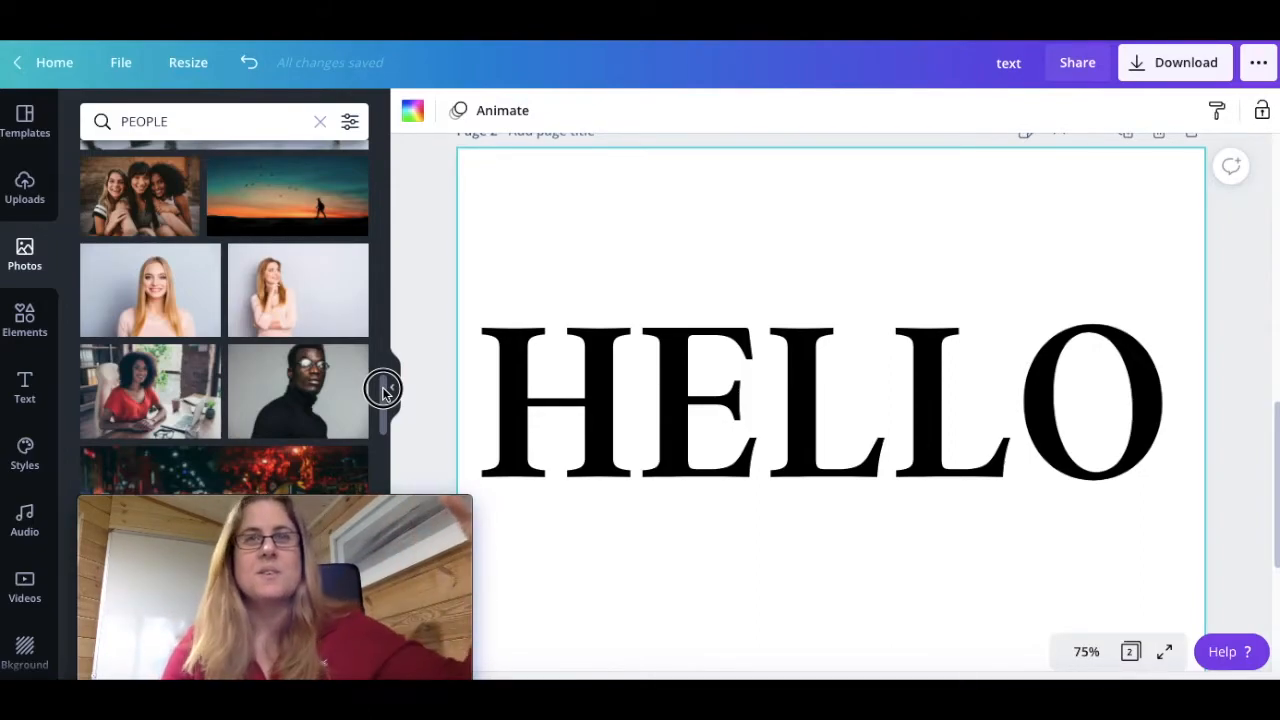
drag(383, 390, 380, 417)
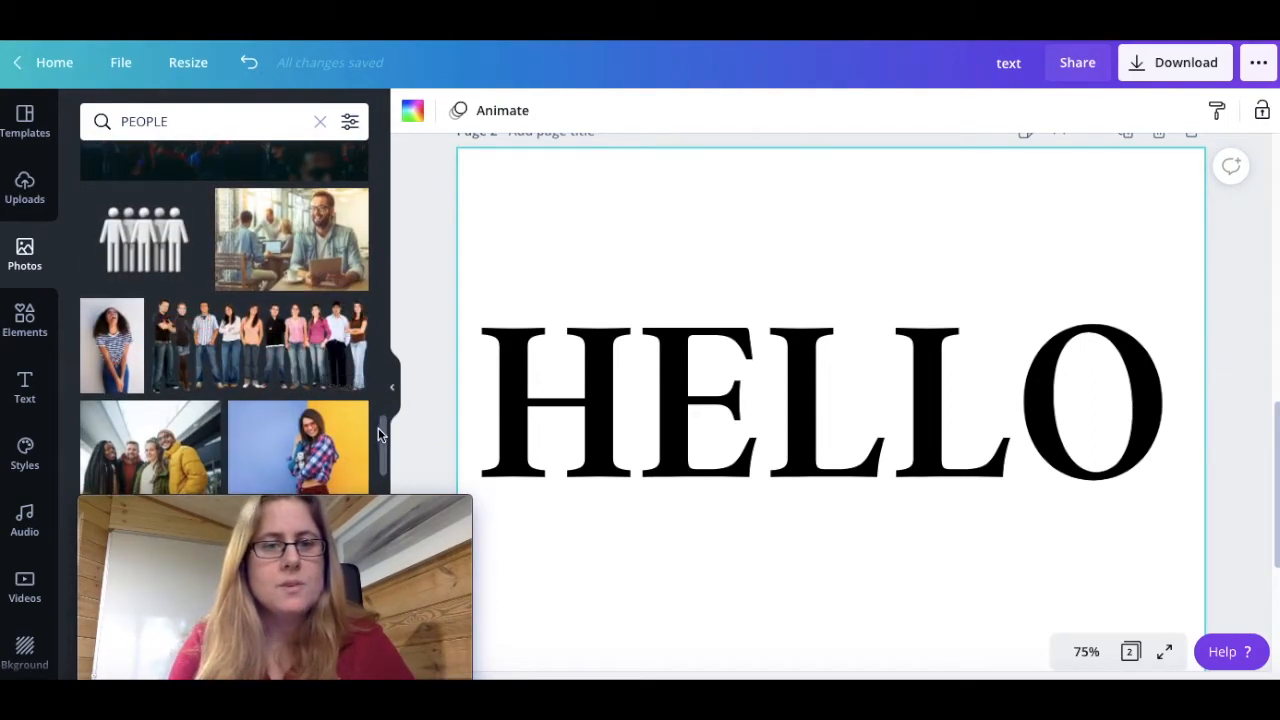
drag(380, 429, 385, 445)
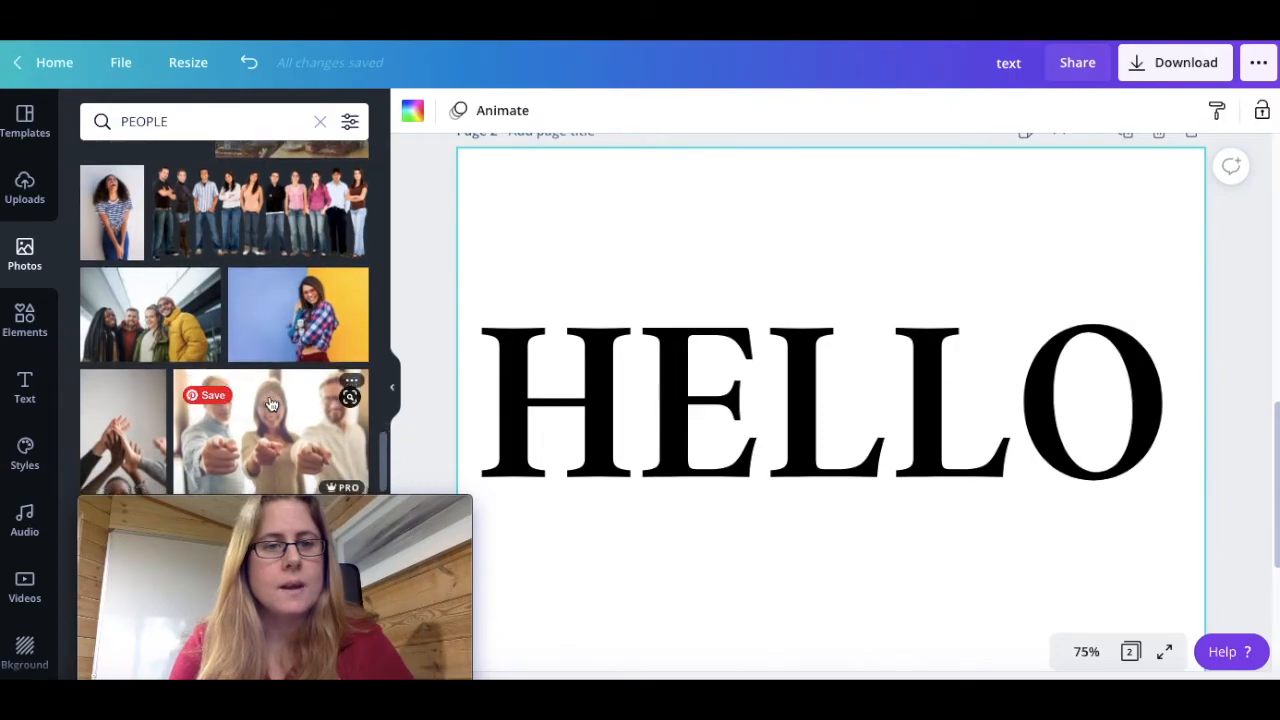
scroll(270, 403, down, 5)
scroll(269, 403, down, 3)
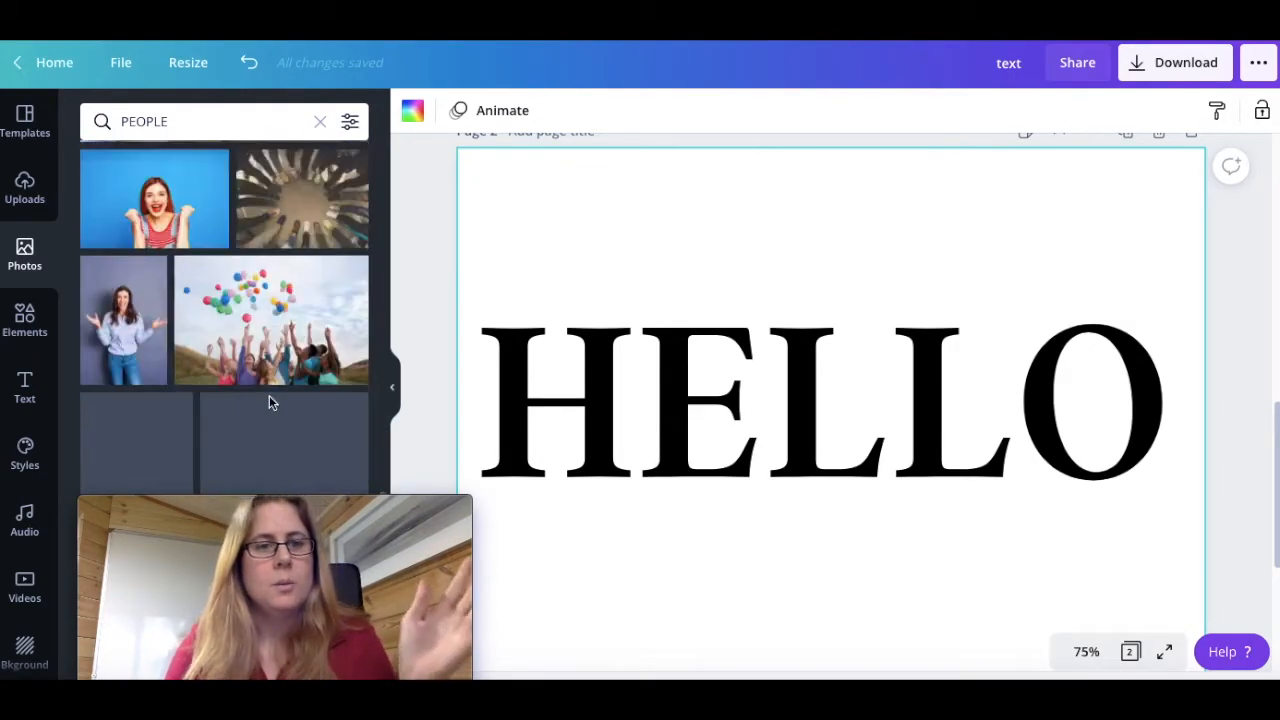
scroll(269, 400, down, 3)
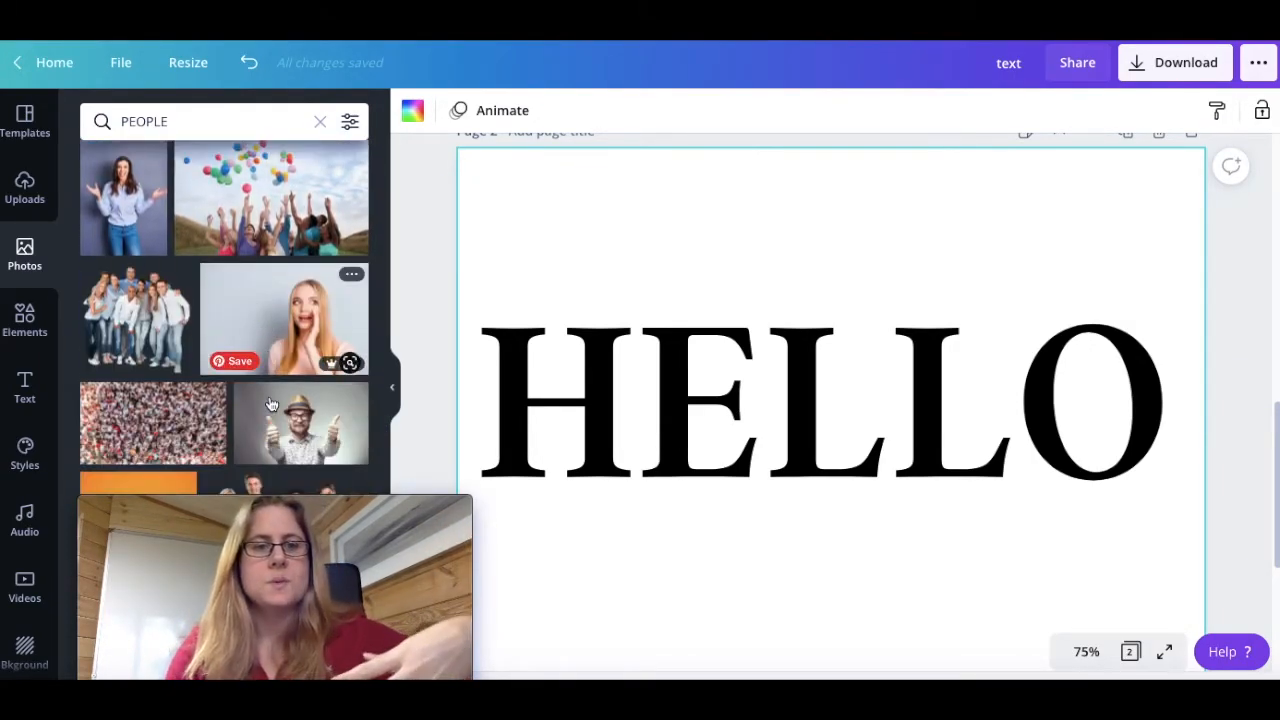
scroll(270, 403, down, 3)
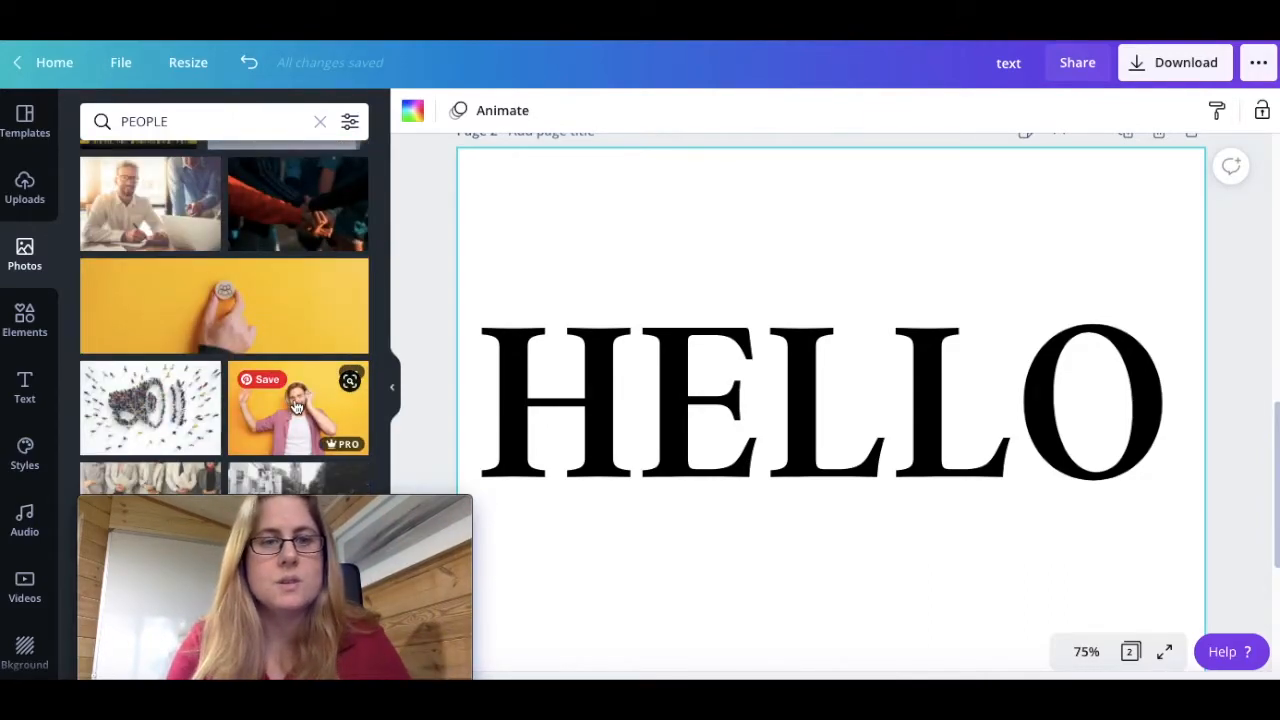
click(296, 406)
drag(853, 521, 849, 414)
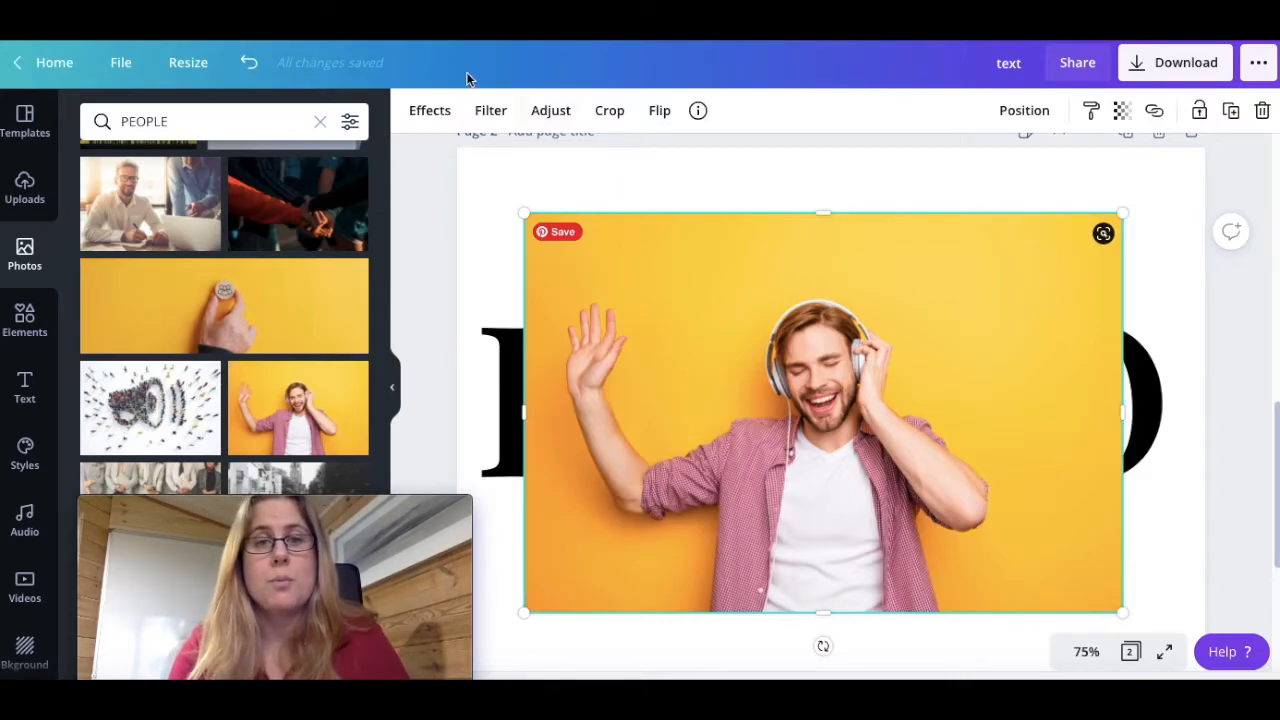
Remove the background from the headphones photo and shift the cut-out man over the HELLO text
click(418, 115)
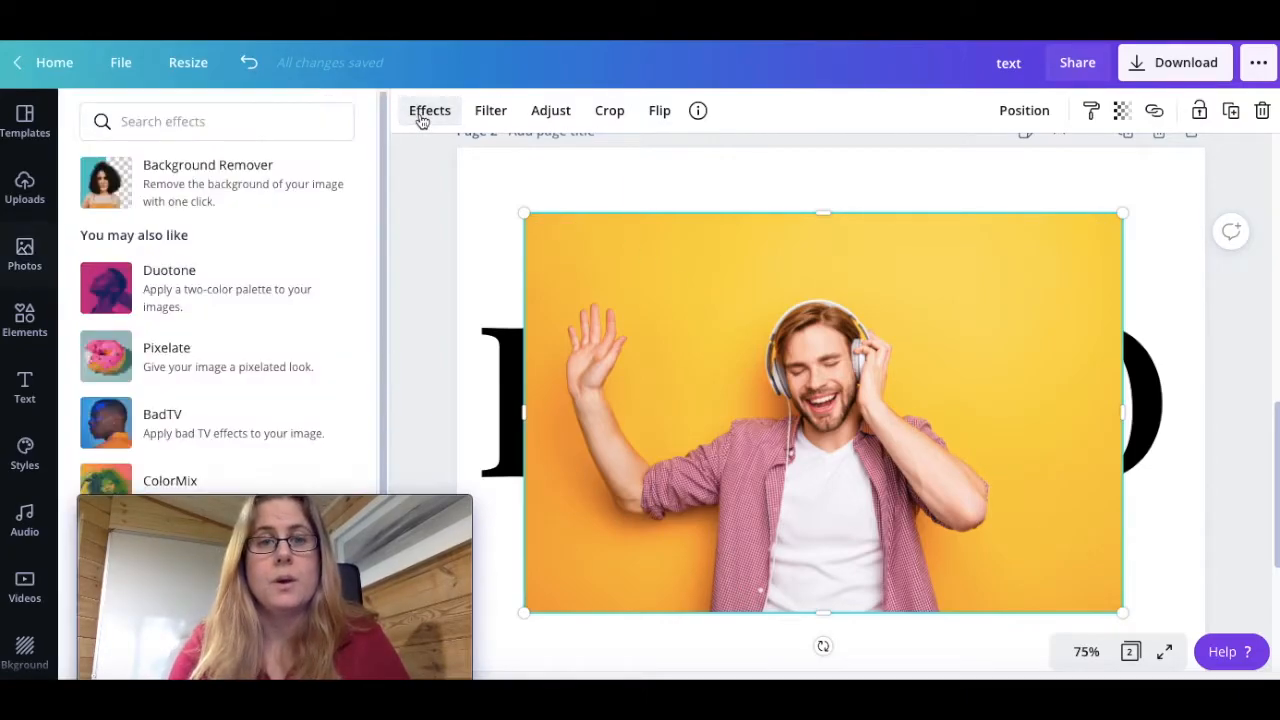
click(156, 183)
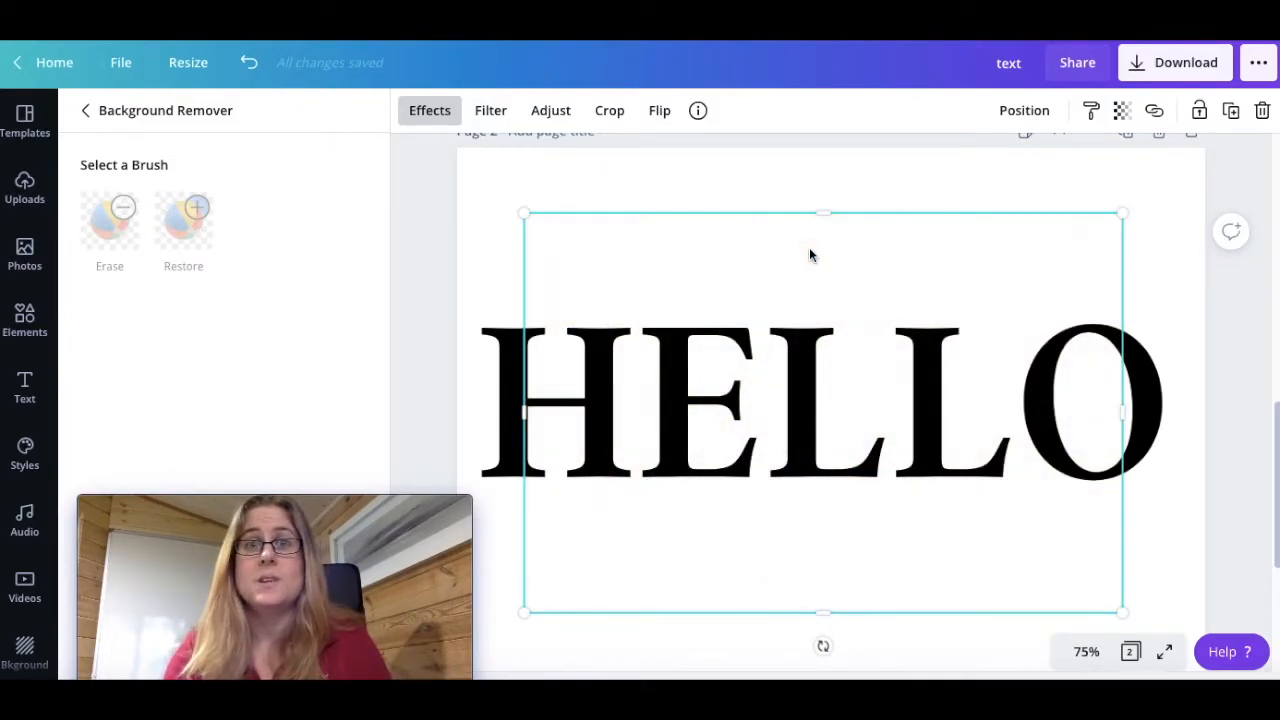
drag(872, 496, 936, 494)
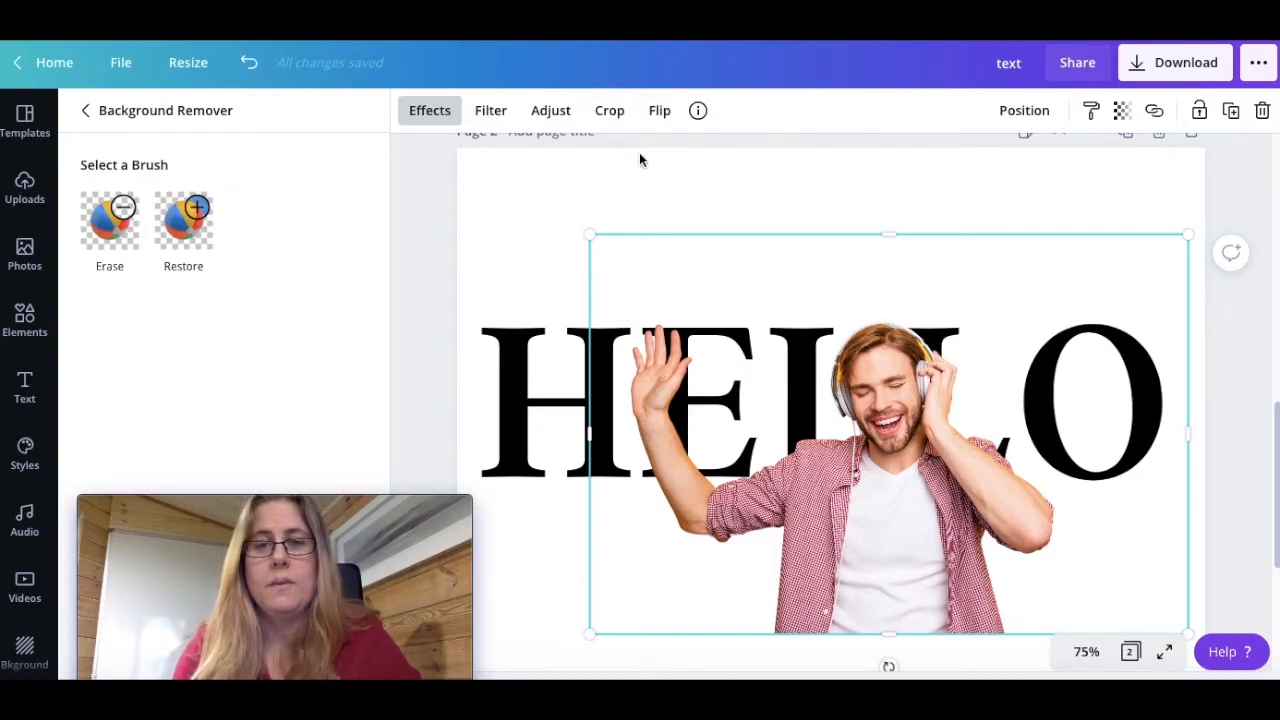
Flip the cut-out man horizontally and shift him so his raised hand overlaps the O
click(658, 111)
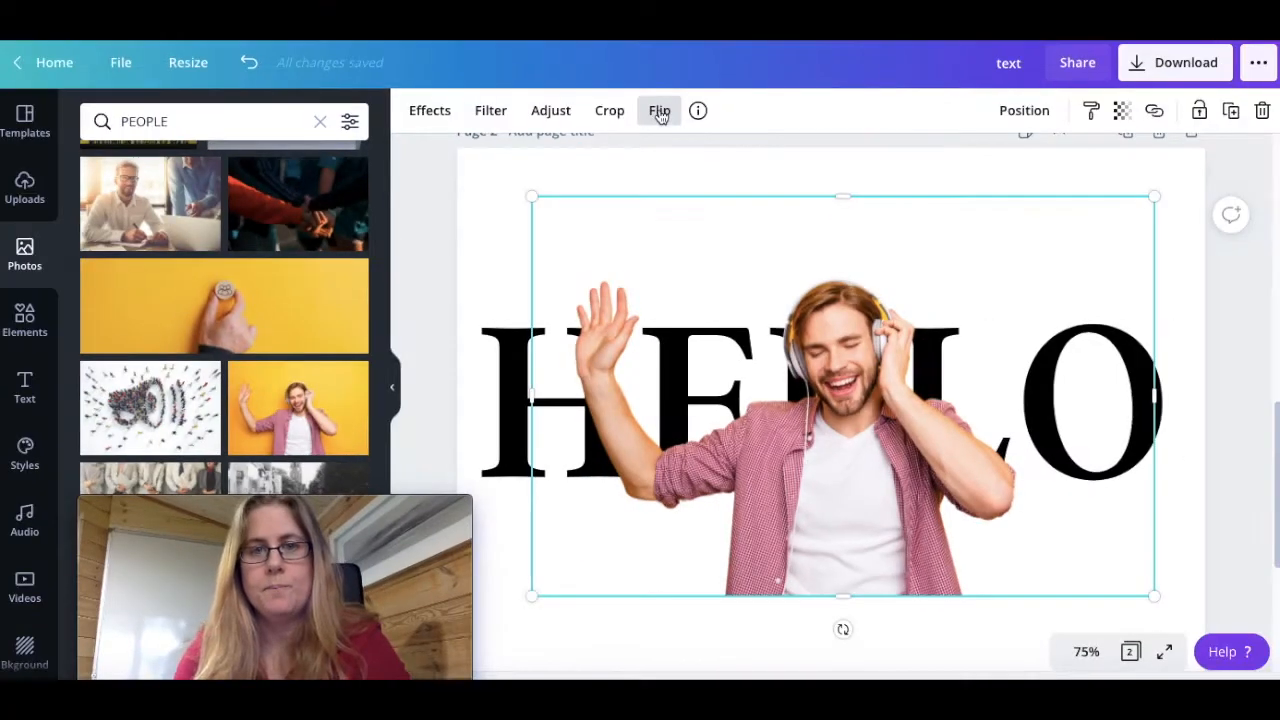
click(660, 114)
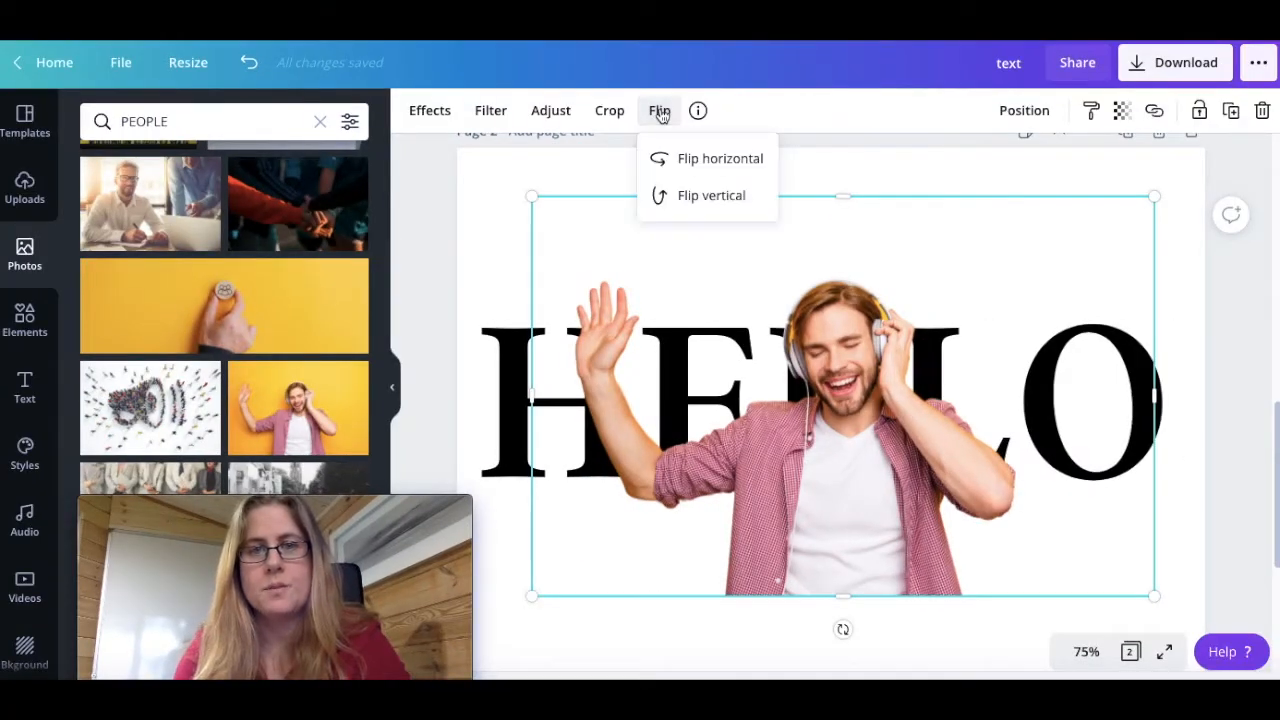
click(704, 166)
drag(820, 508, 825, 510)
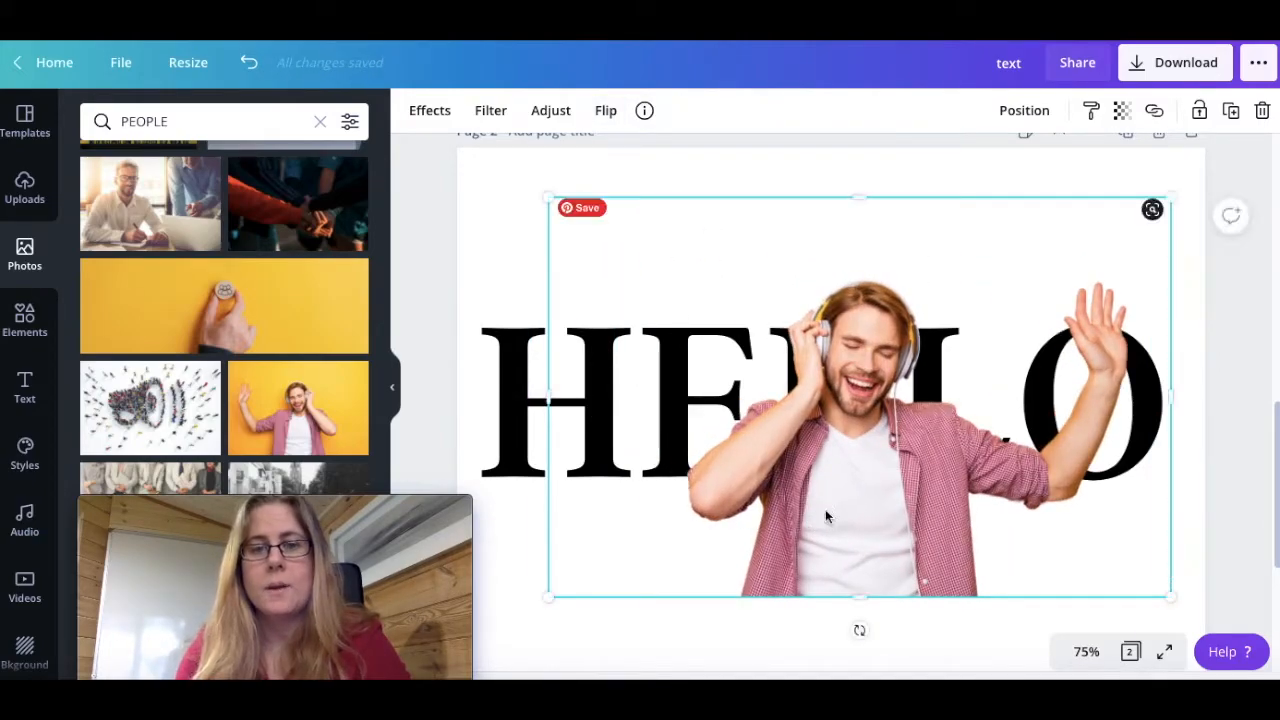
Enlarge the cut-out man slightly and position him over the middle letters with his waving arm across the O
drag(560, 593, 520, 634)
mouse_move(834, 500)
mouse_down()
mouse_move(849, 503)
mouse_move(857, 477)
mouse_move(846, 481)
mouse_up()
drag(1178, 174, 1188, 168)
drag(961, 472, 951, 480)
click(534, 646)
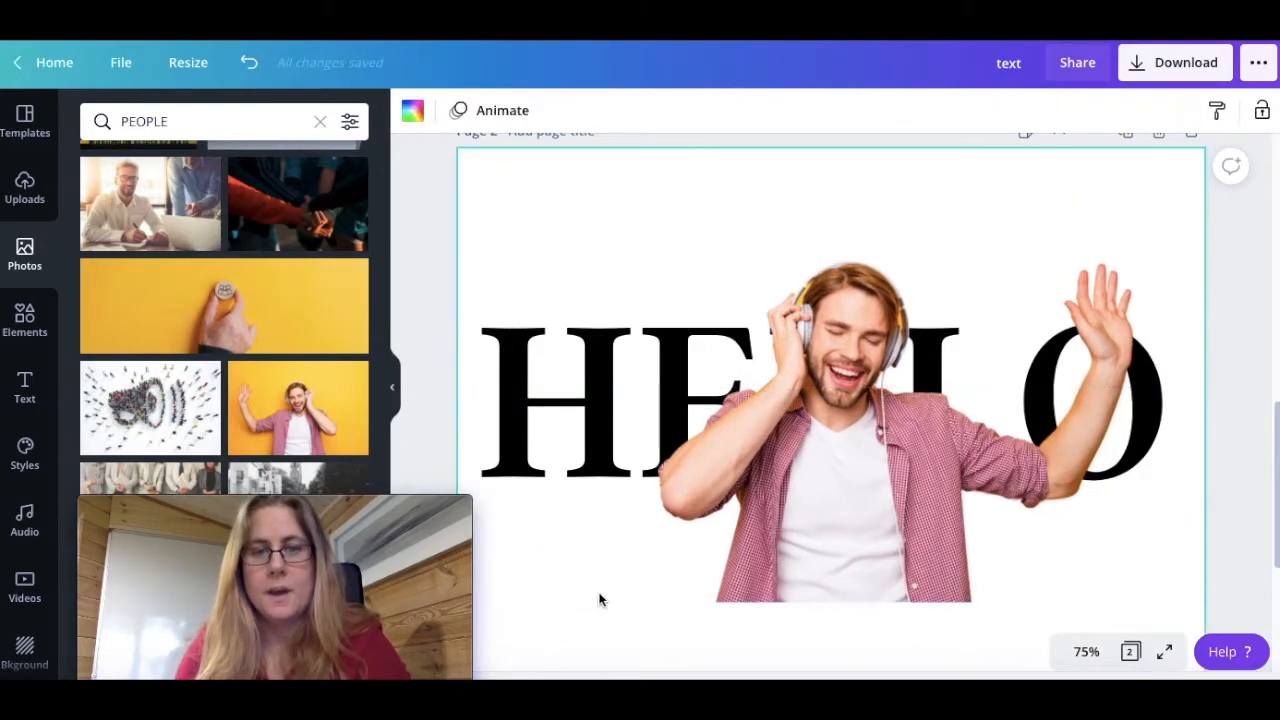
Send the cut-out man backward so he sits behind the HELLO text
click(820, 494)
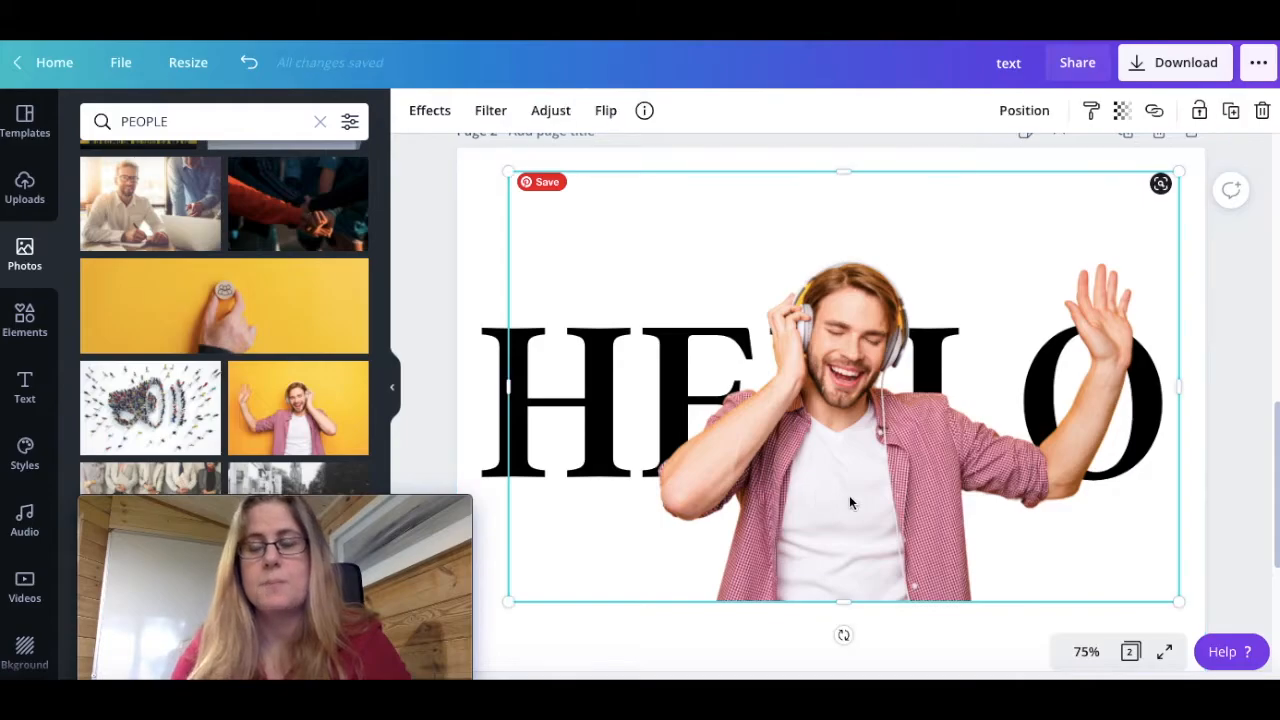
click(1031, 112)
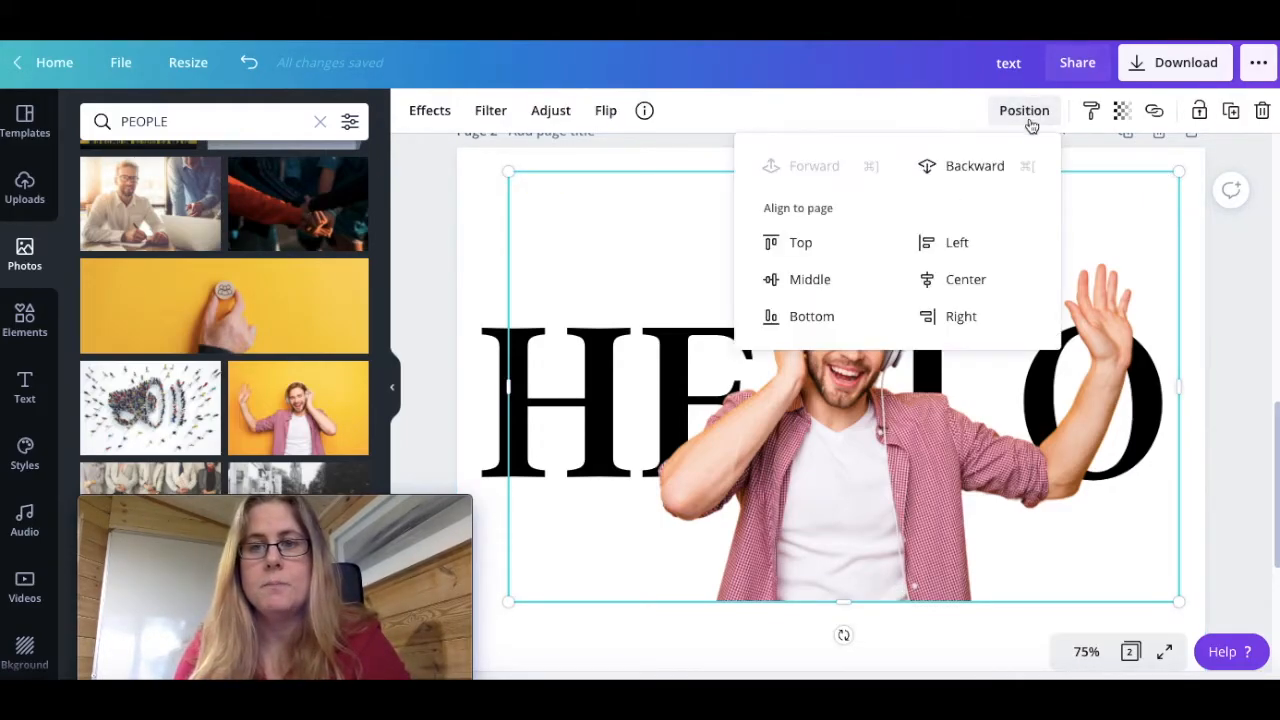
click(967, 166)
click(631, 630)
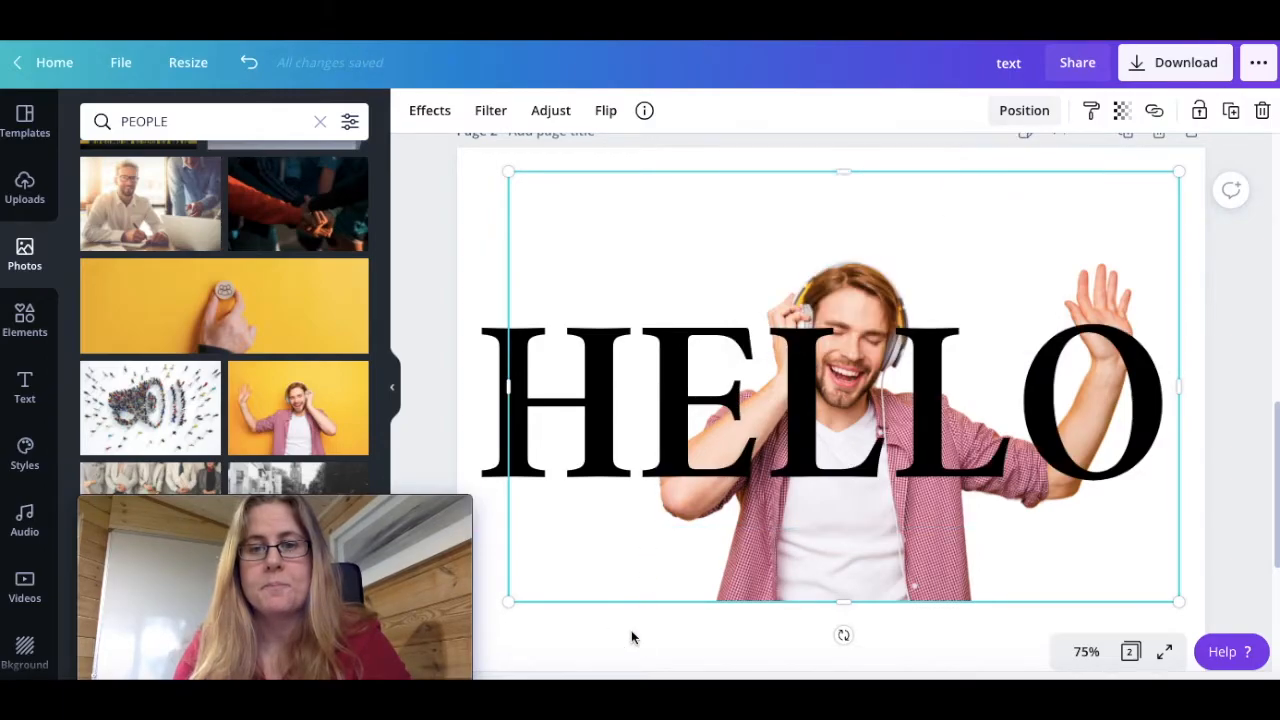
click(631, 632)
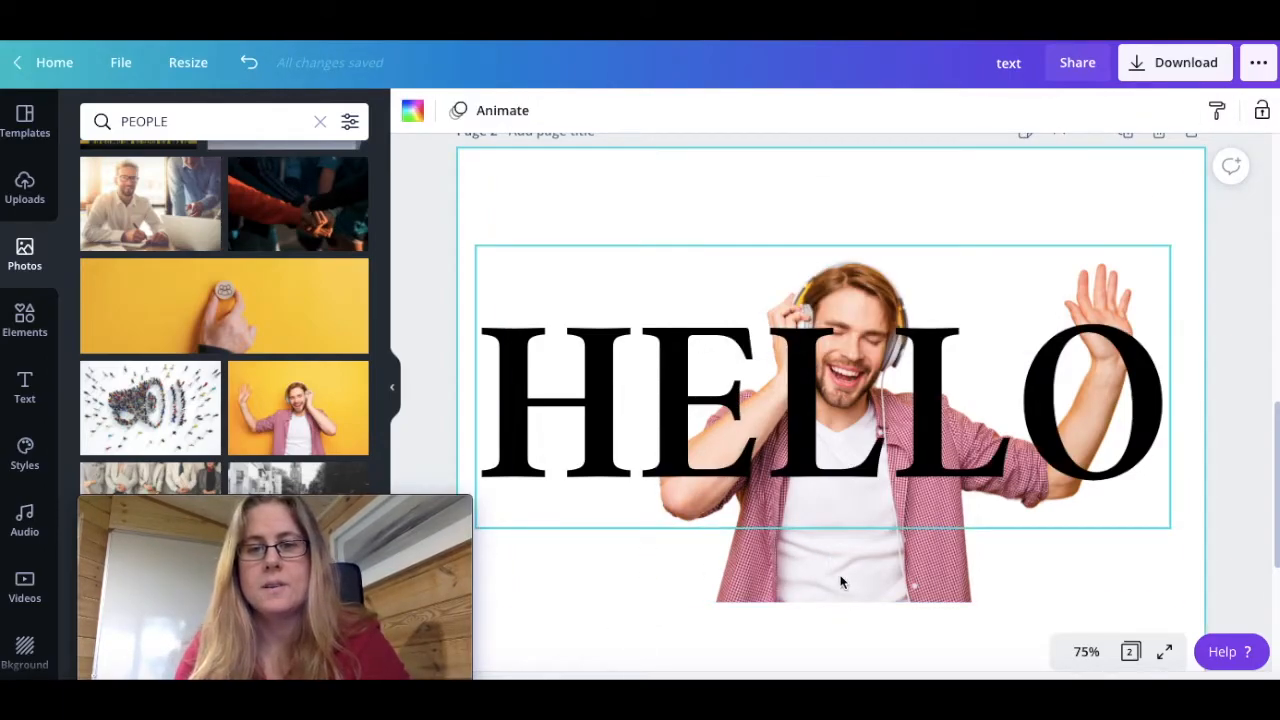
Duplicate the cut-out man and align the copy exactly over the original, in front of the HELLO text
click(841, 524)
click(903, 585)
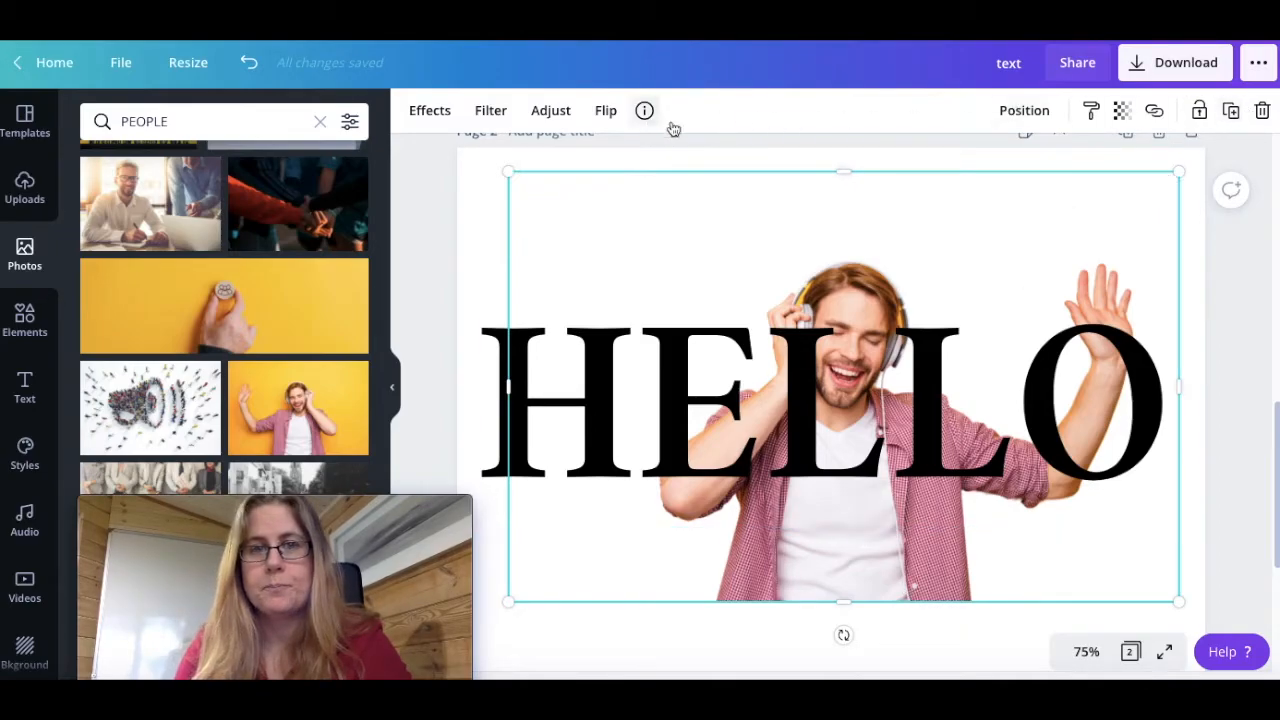
click(1233, 112)
mouse_move(874, 503)
mouse_down()
mouse_move(871, 483)
mouse_move(858, 490)
mouse_up()
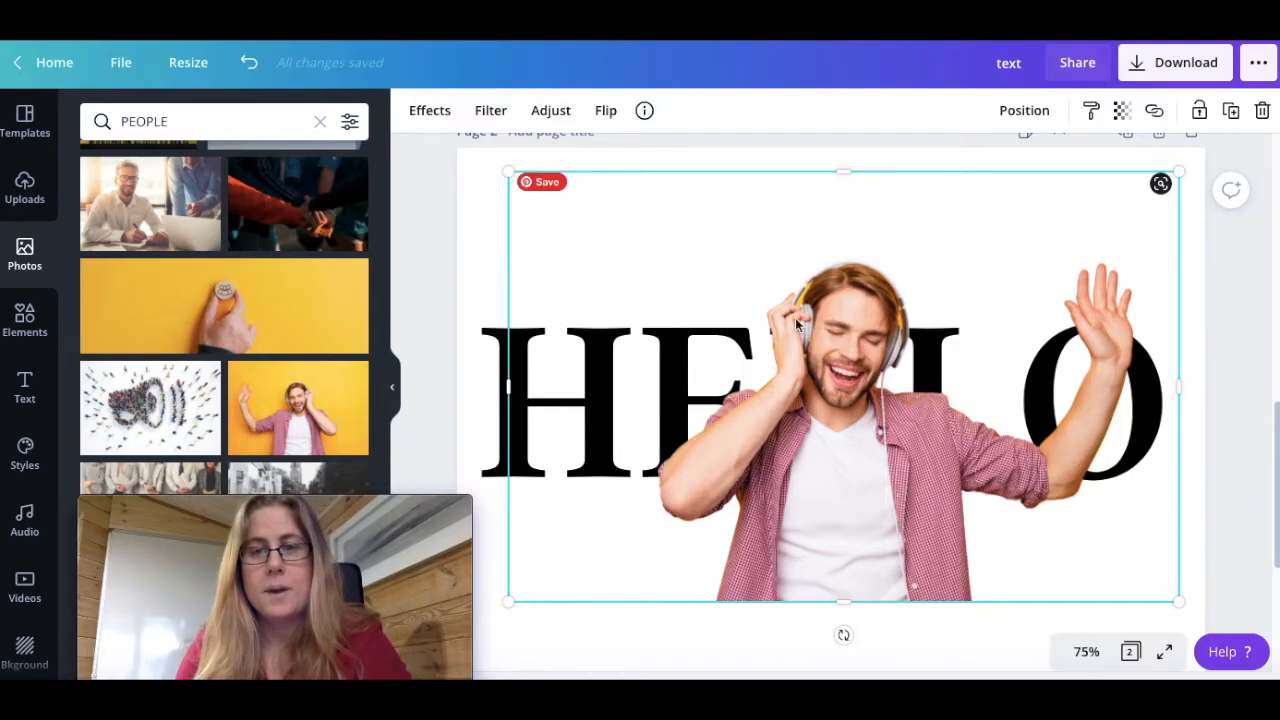
Crop the front copy from its waving-hand side to just before the O, so the O overlaps the man's arm
drag(1181, 389, 1006, 421)
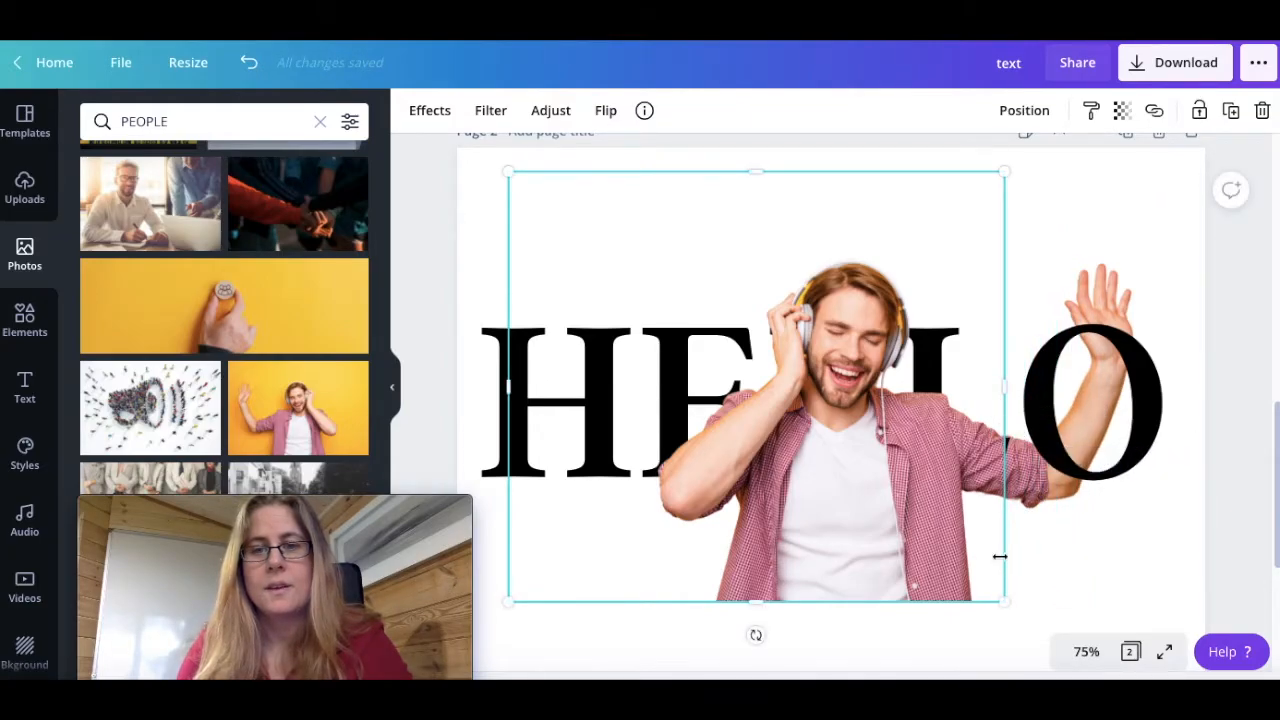
click(991, 651)
click(996, 425)
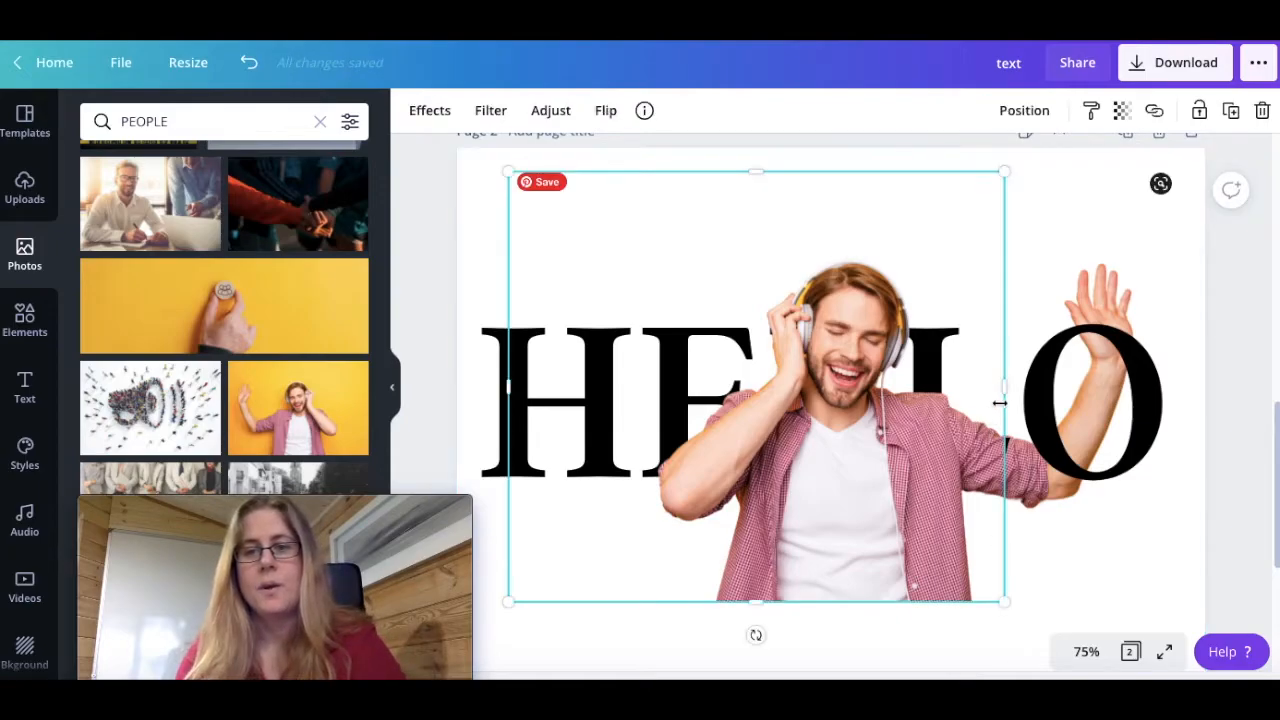
Extend the front copy's crop edge along the arm until it nearly meets the outer curve of the O
drag(1006, 390, 1000, 415)
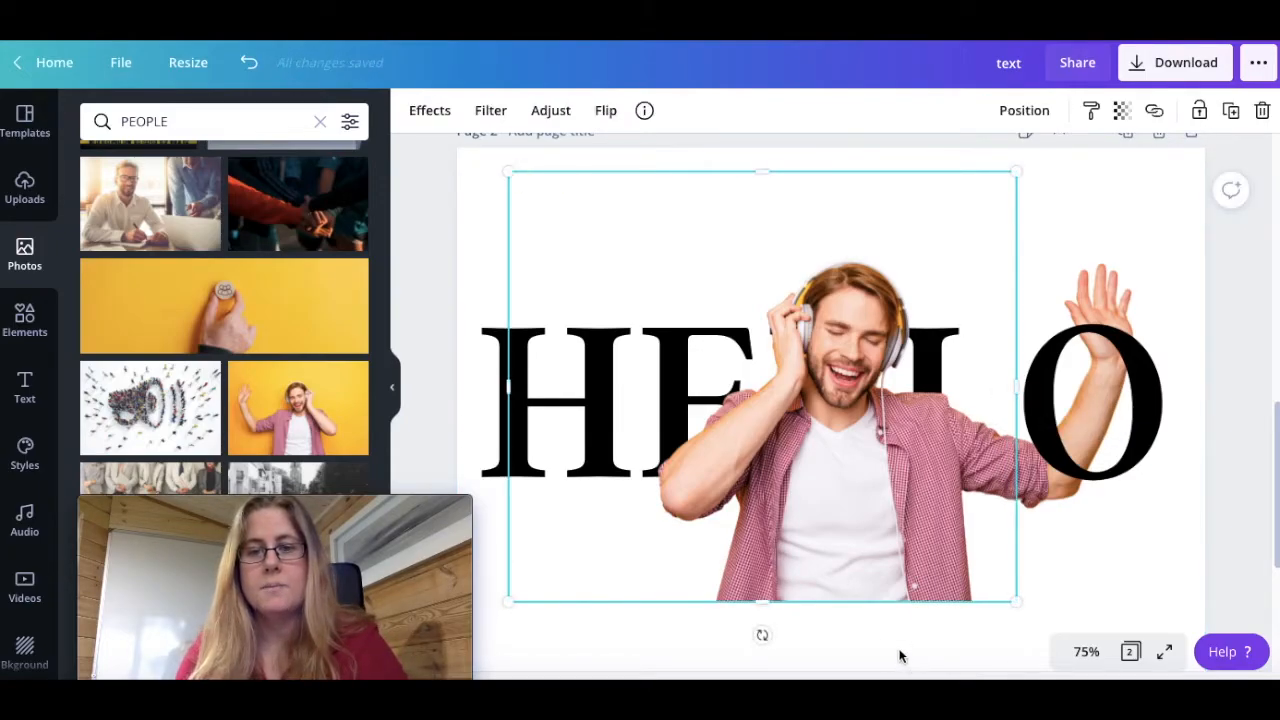
click(900, 655)
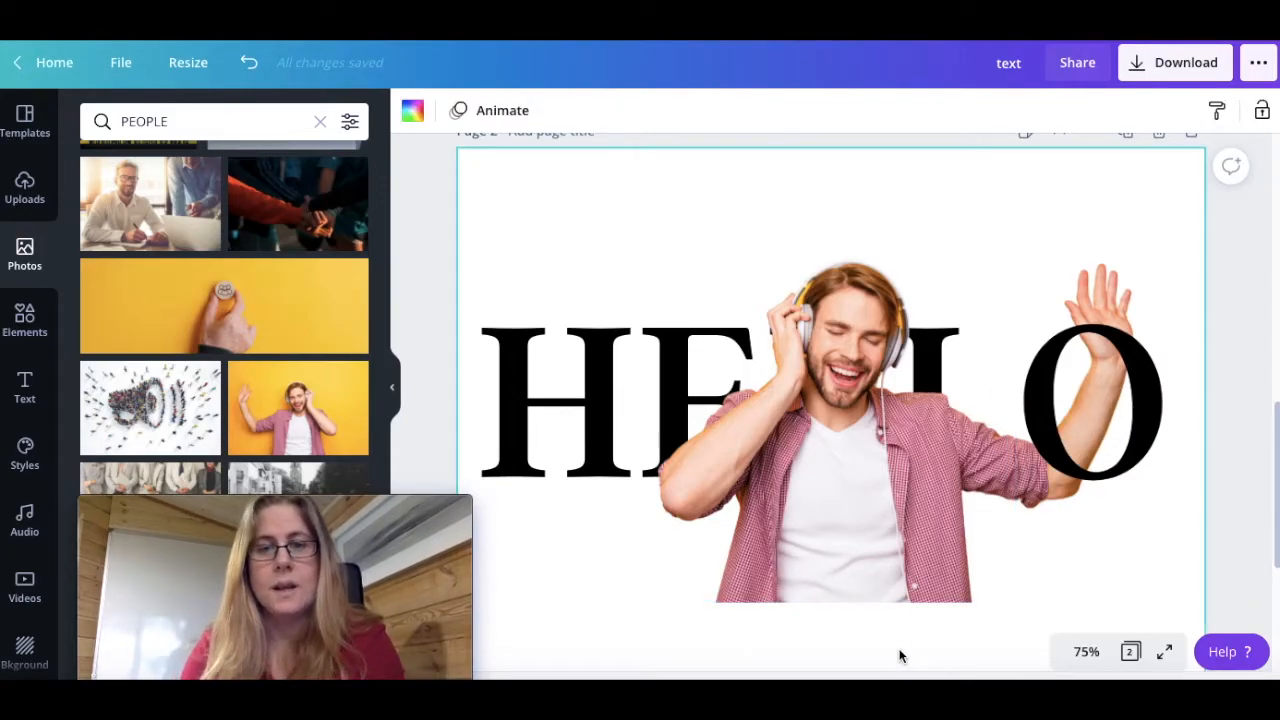
click(1047, 586)
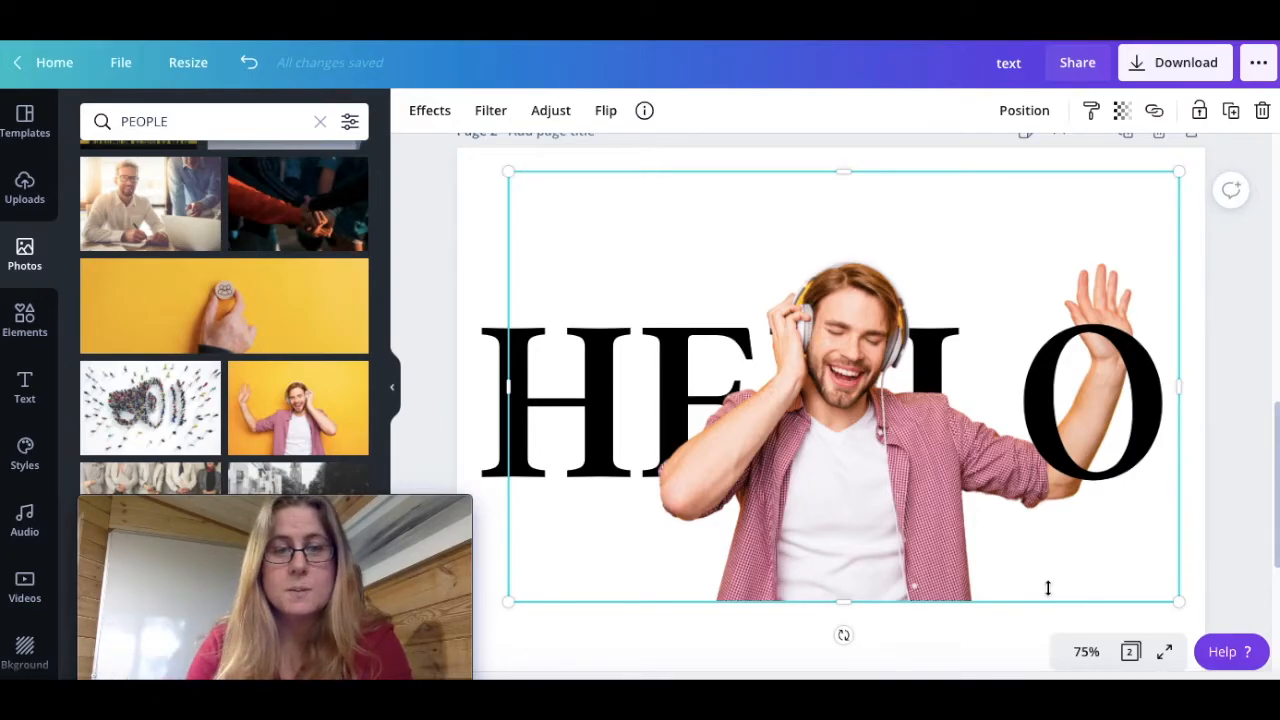
Duplicate the cropped front copy of the man and align the new copy exactly over the original
click(817, 517)
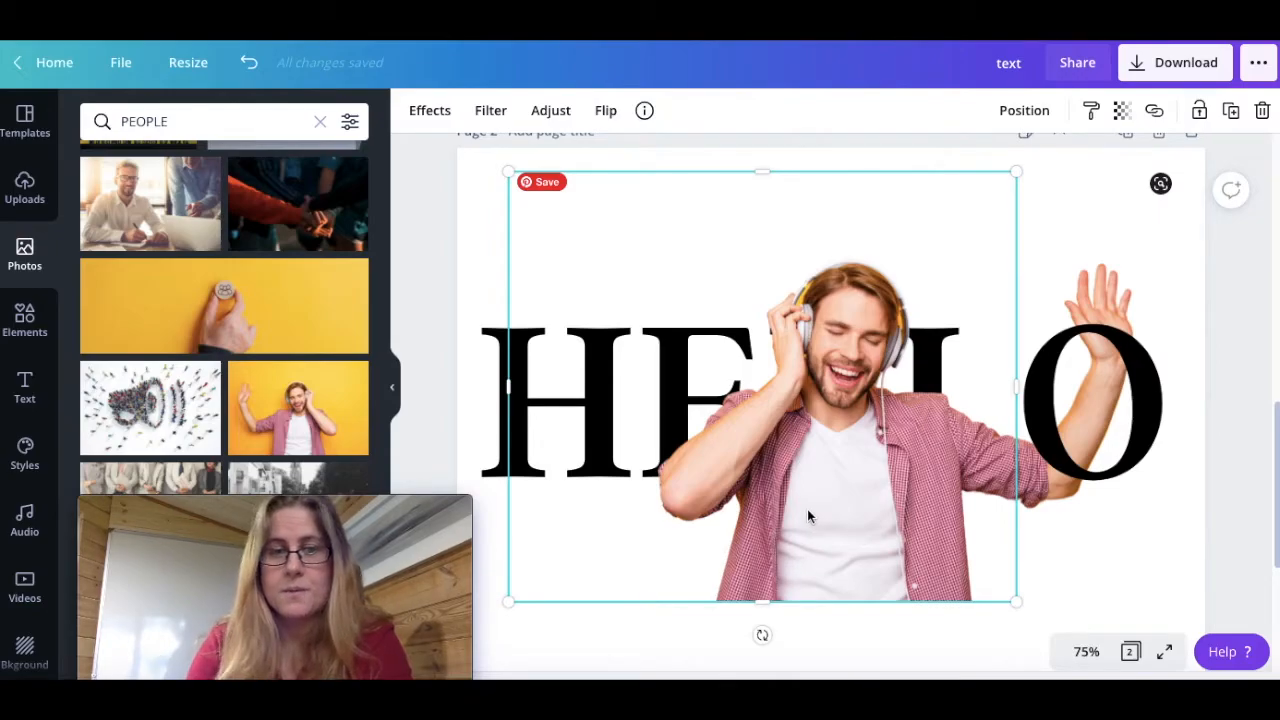
click(1231, 111)
drag(881, 489, 877, 485)
Uncrop the new copy towards the waving arm, then crop it to the hand and upper forearm, about 160 by 357, overlapping the top of the O
drag(1016, 388, 1171, 380)
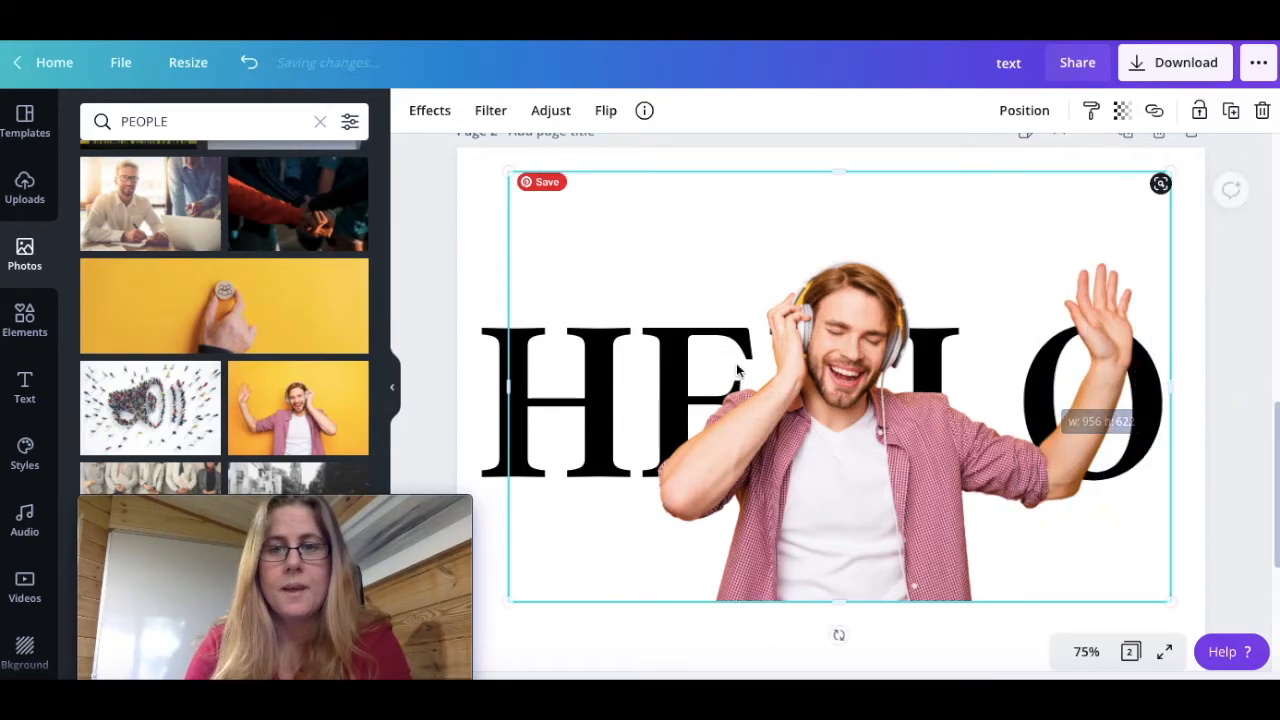
drag(506, 386, 1058, 430)
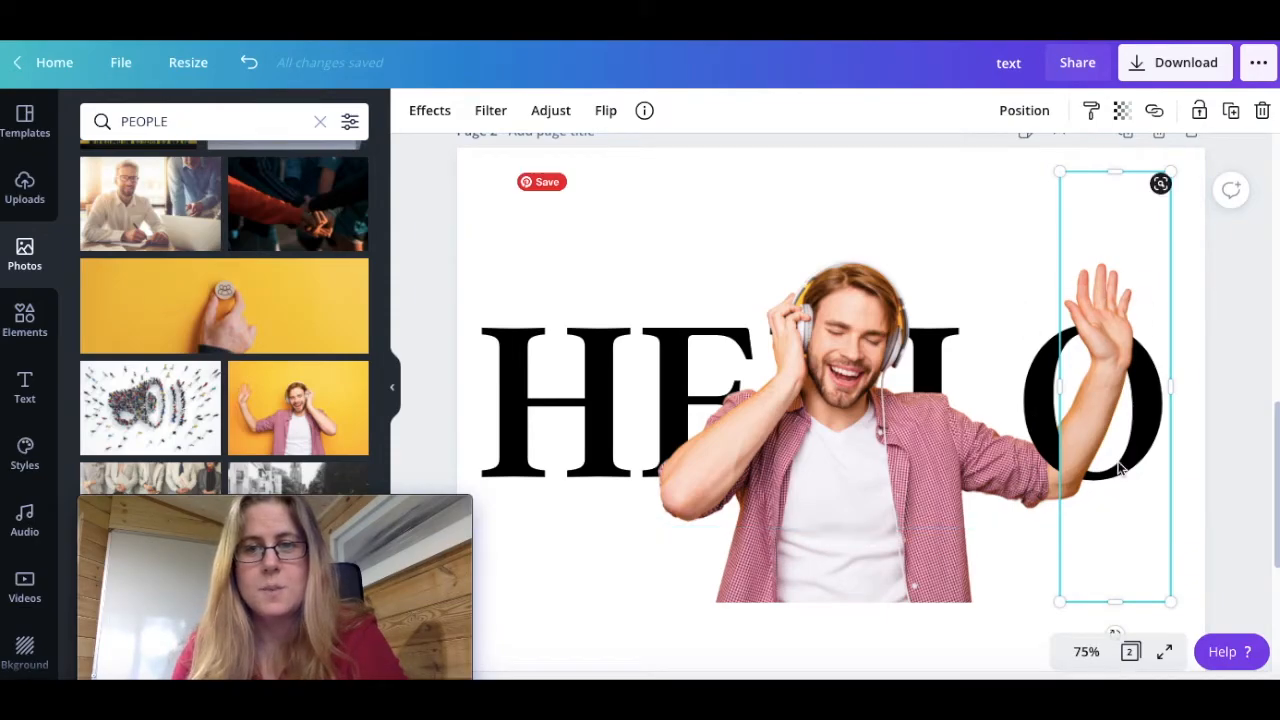
drag(1114, 600, 1117, 417)
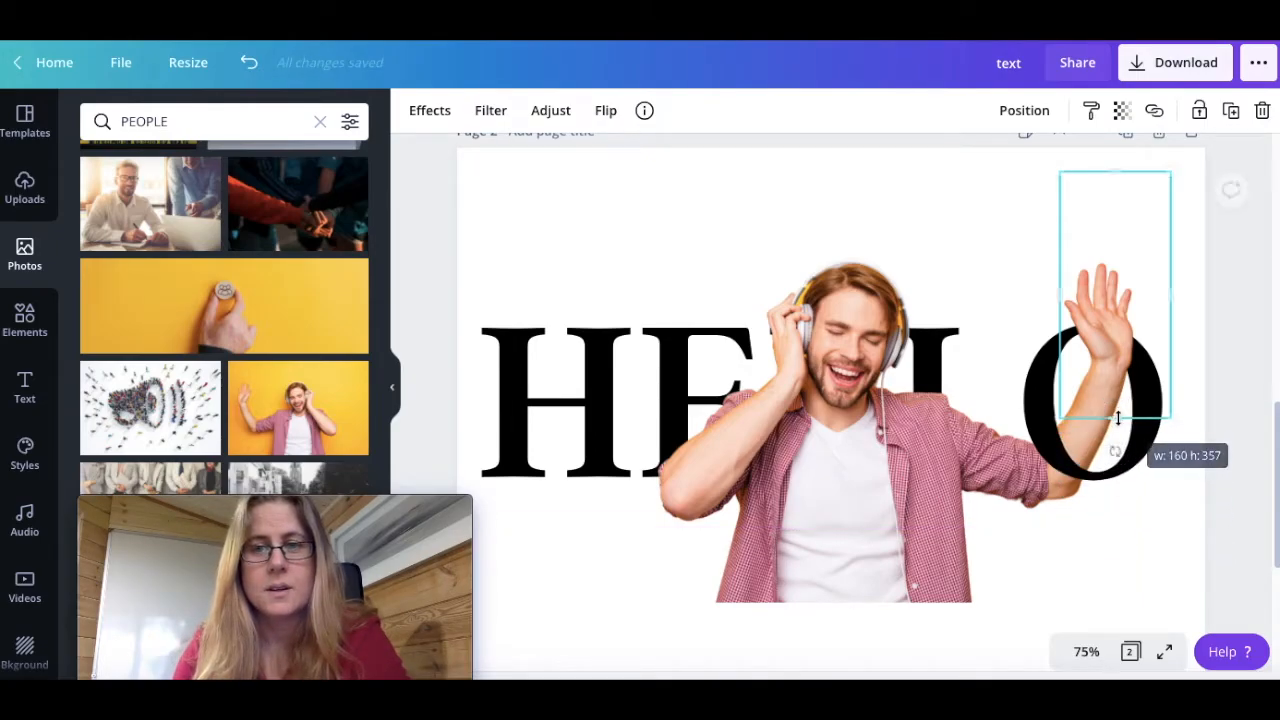
click(1086, 570)
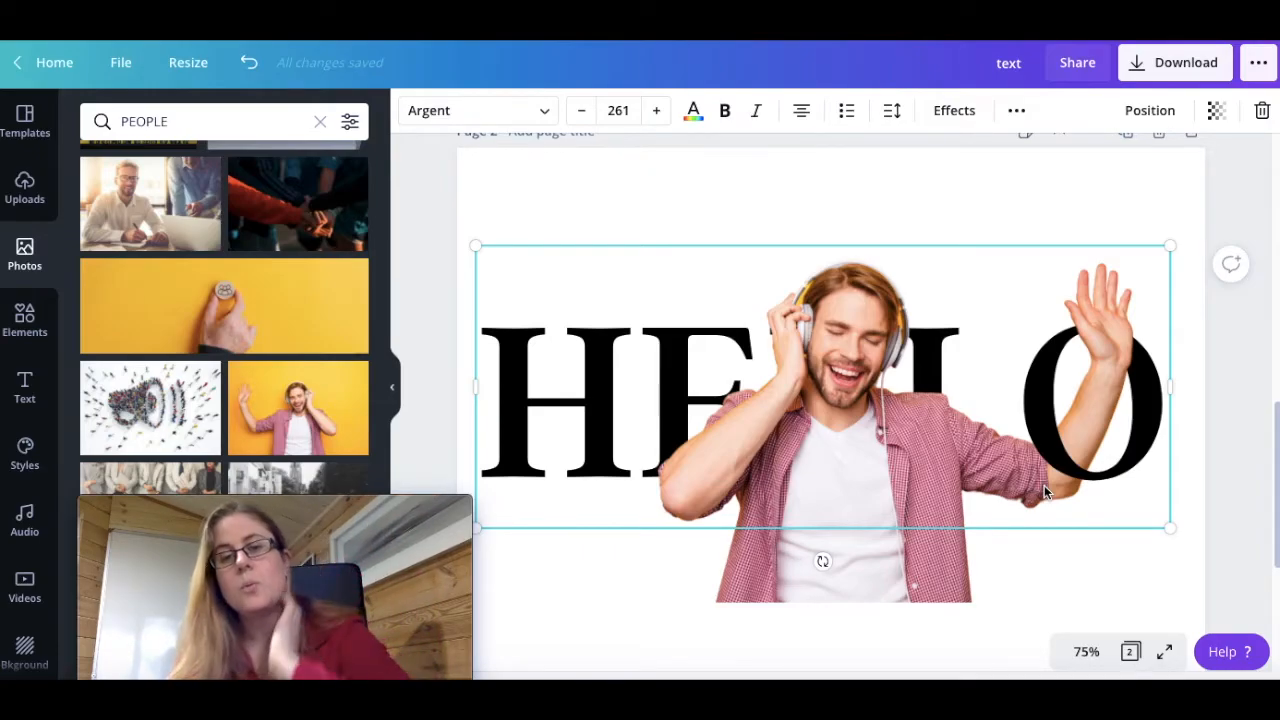
click(667, 655)
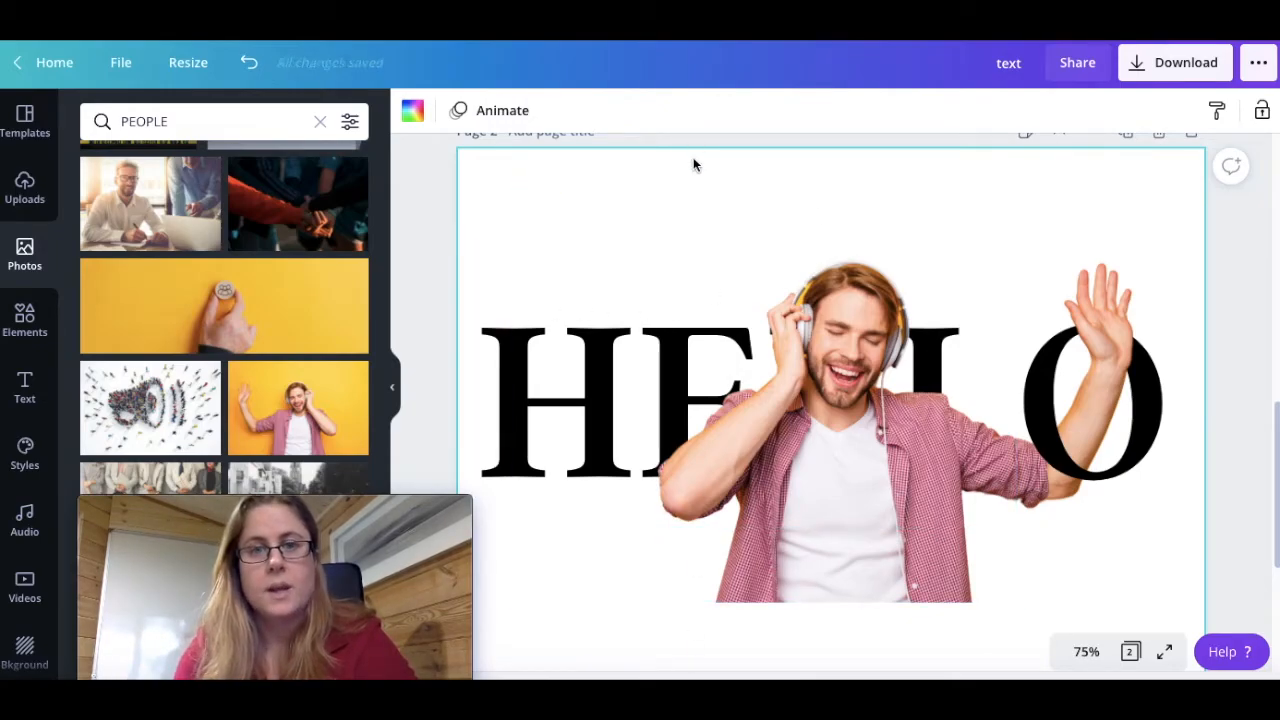
Try the grey and teal brand colours as the page background
click(412, 112)
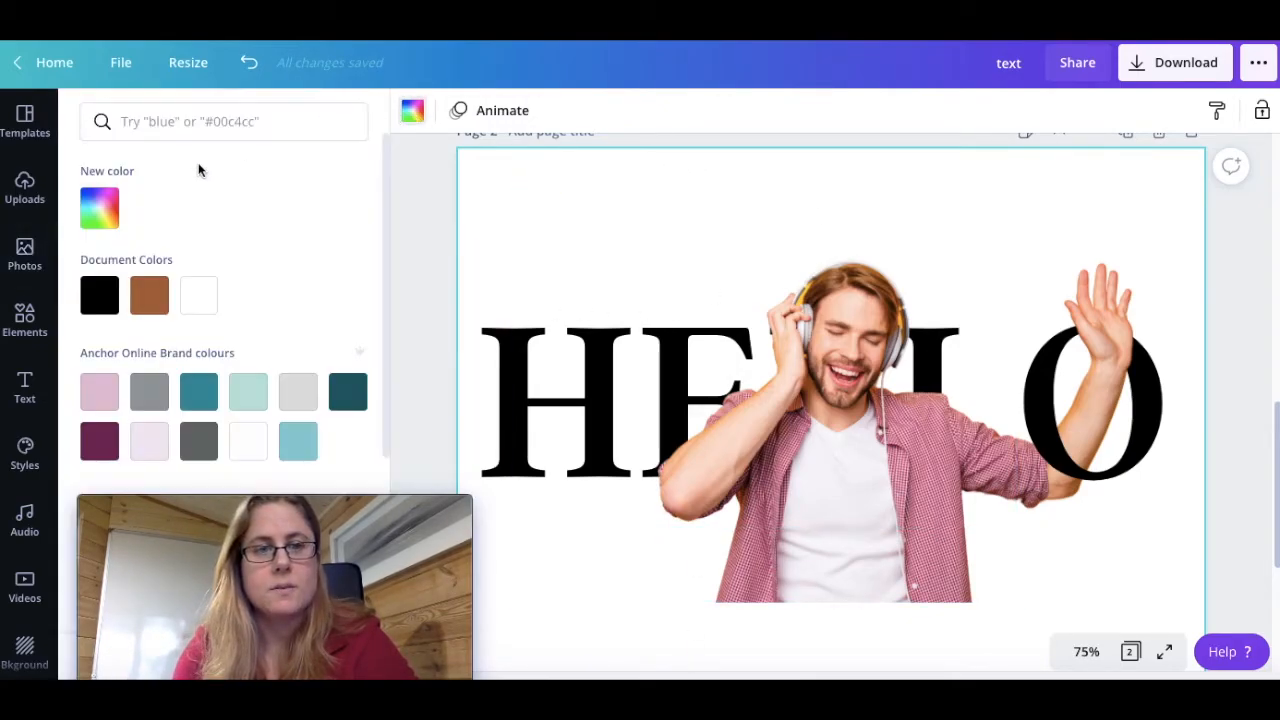
click(149, 295)
click(152, 394)
click(200, 392)
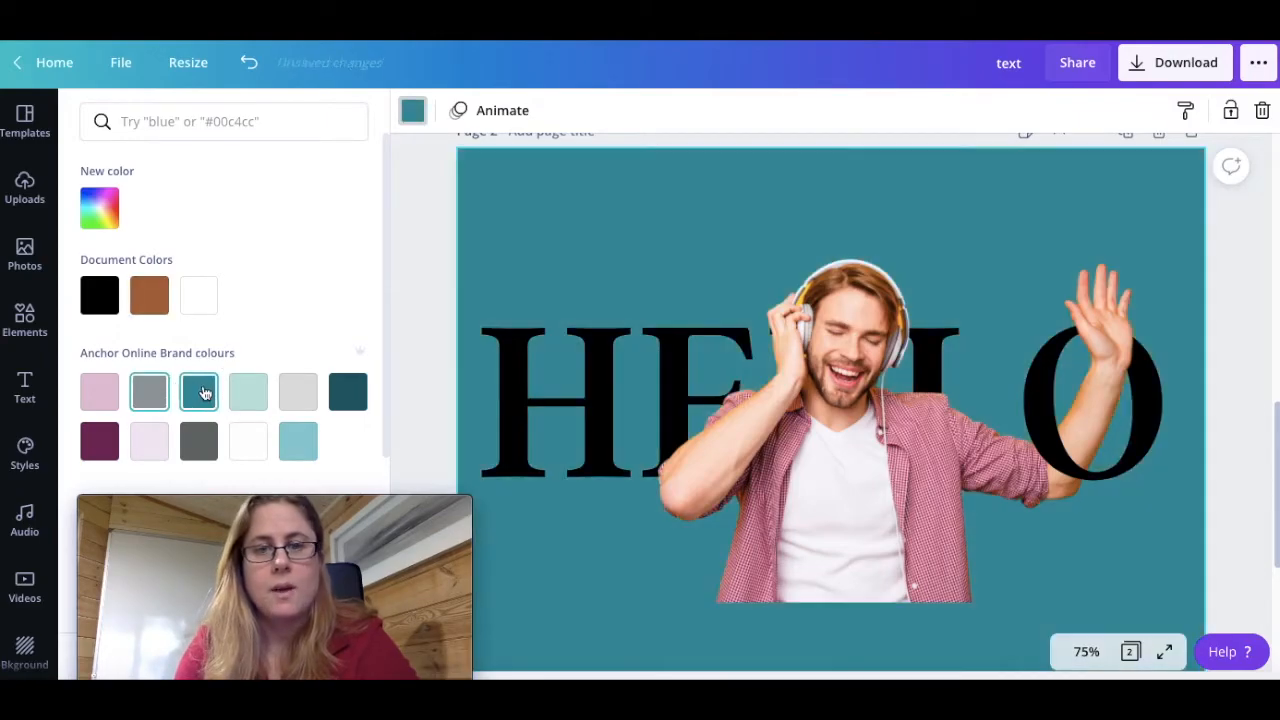
Set the page background to a custom mustard yellow, #DDBF66
click(100, 210)
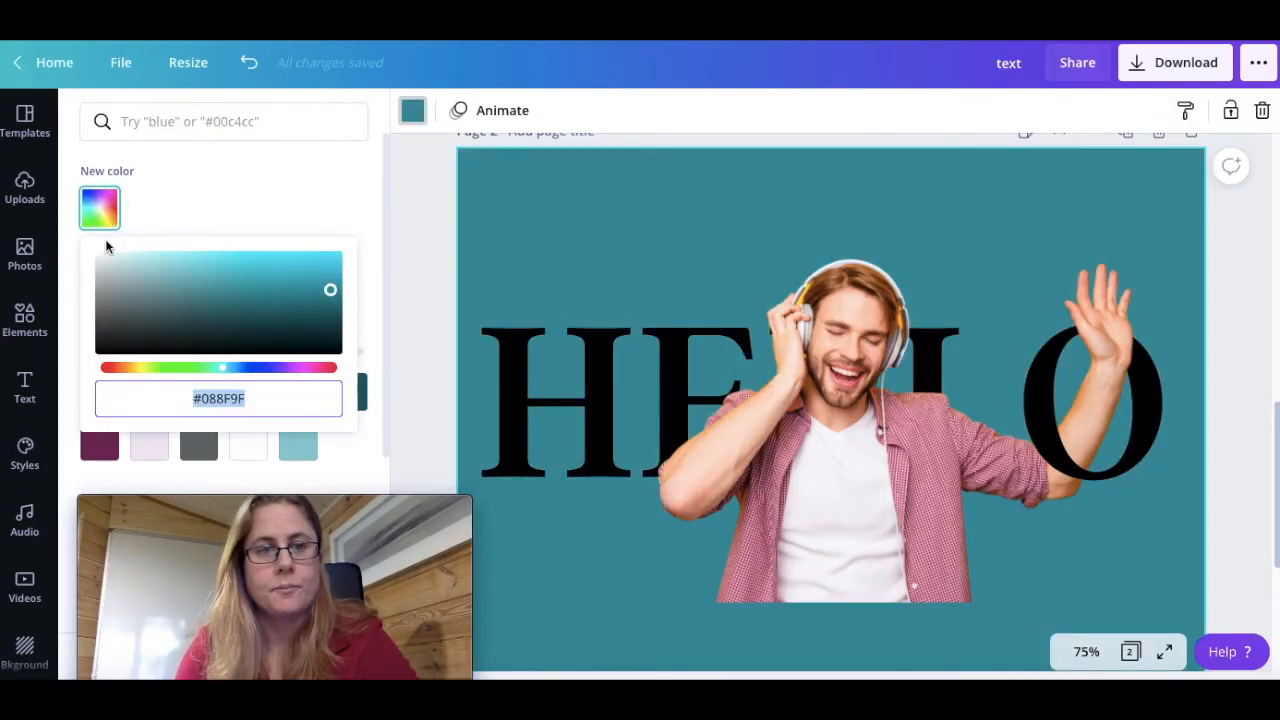
click(190, 311)
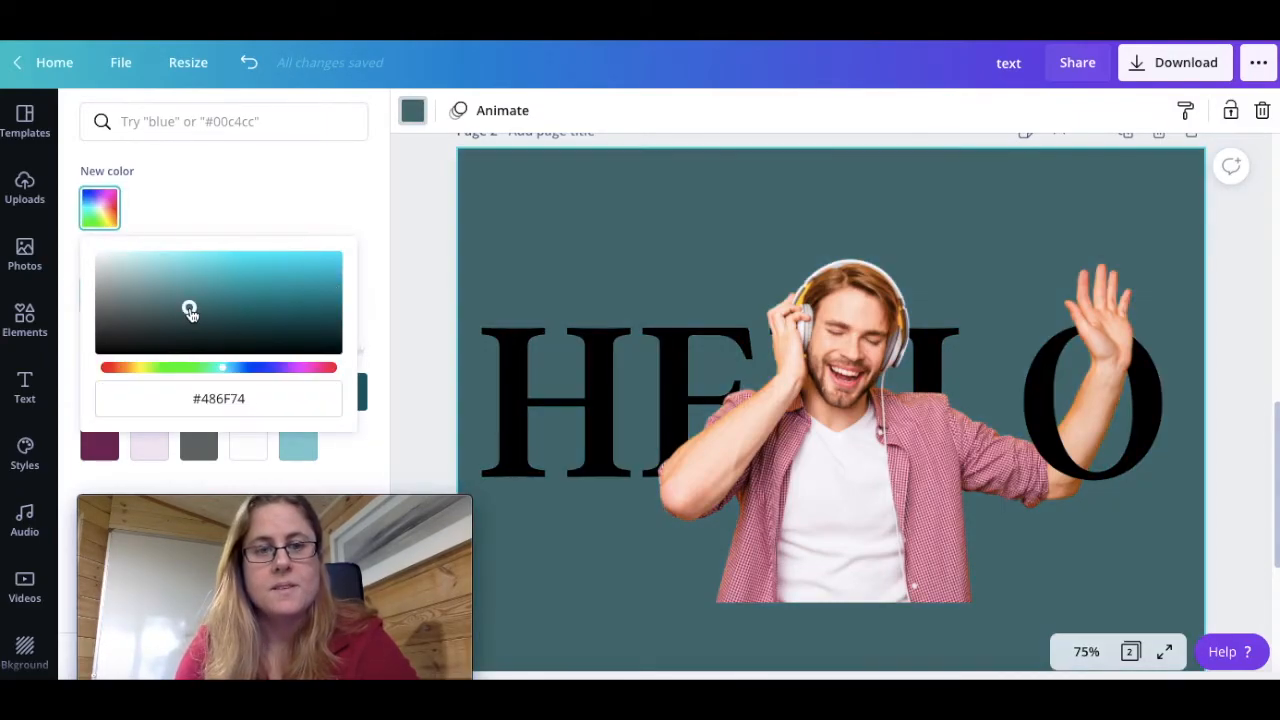
click(149, 369)
click(136, 372)
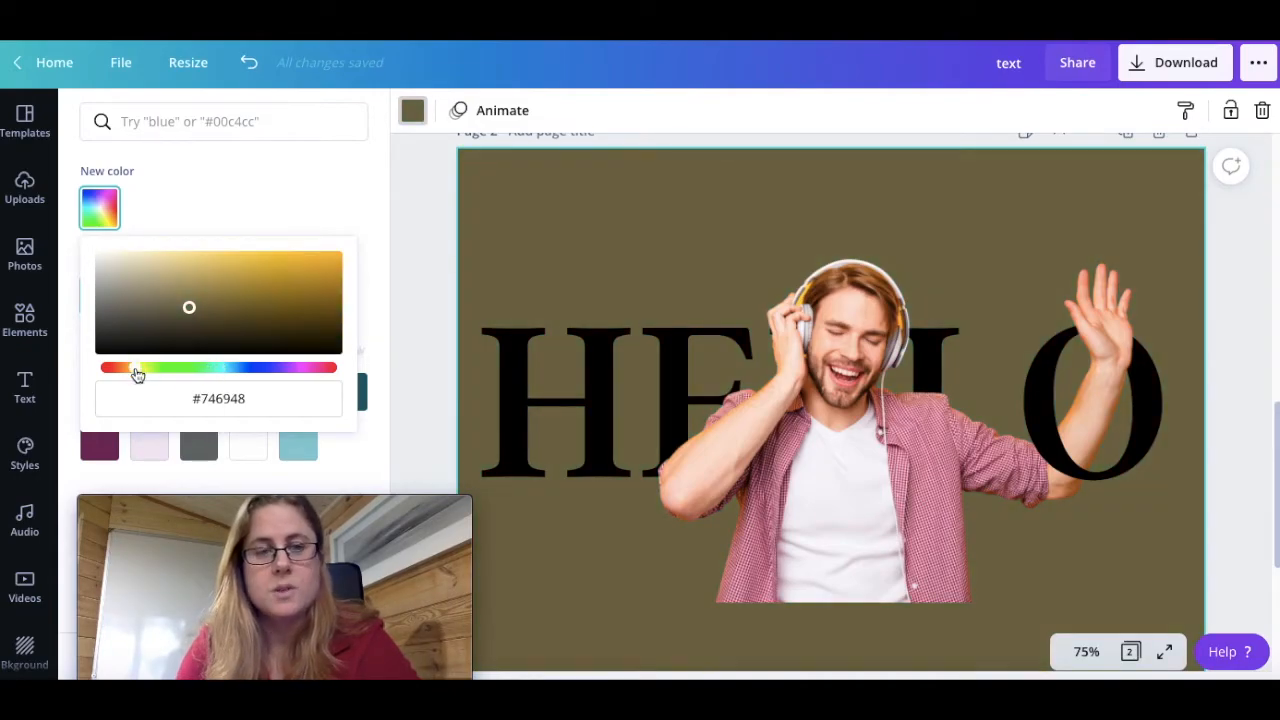
click(228, 267)
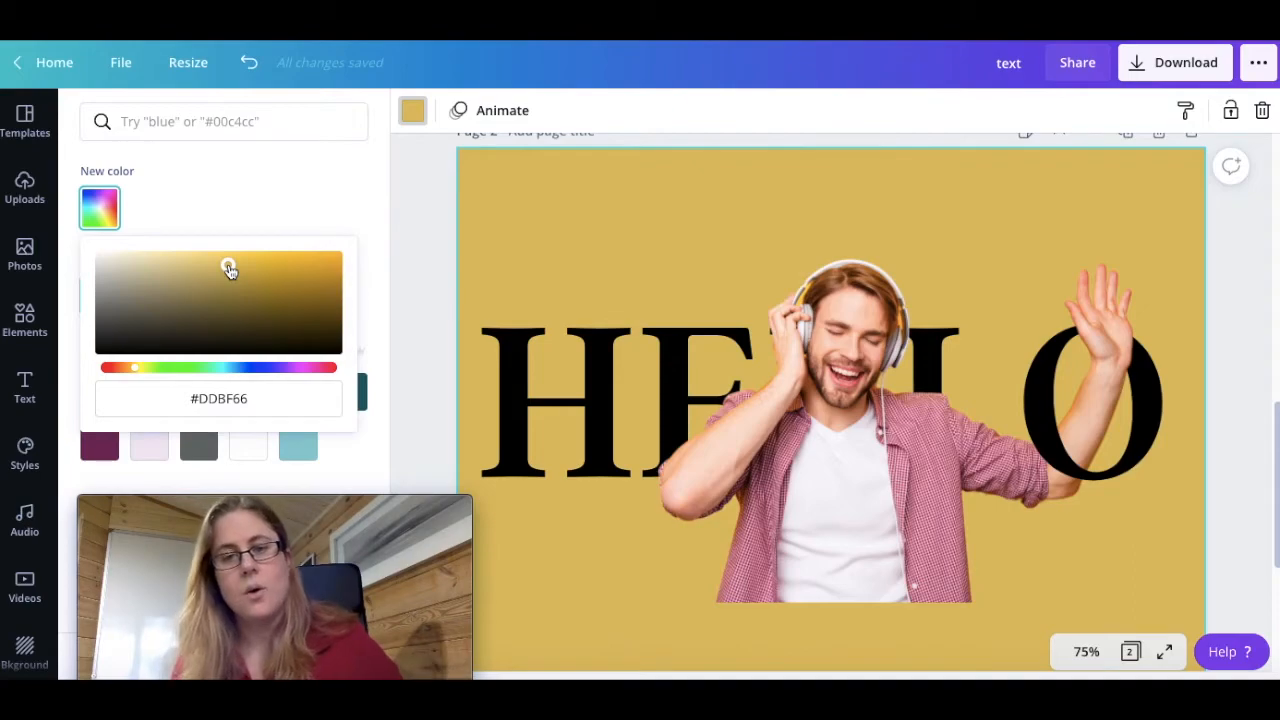
click(434, 309)
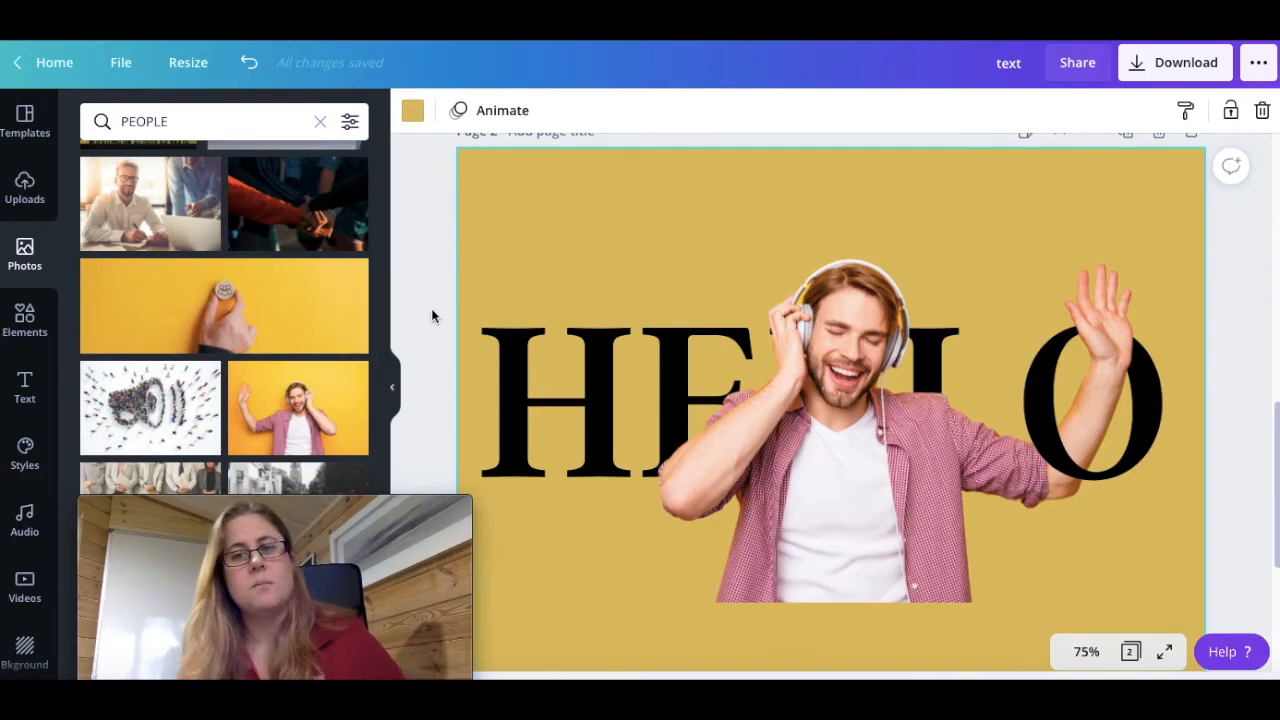
Duplicate the HELLO text and colour the copy with the light grey brand colour
click(503, 377)
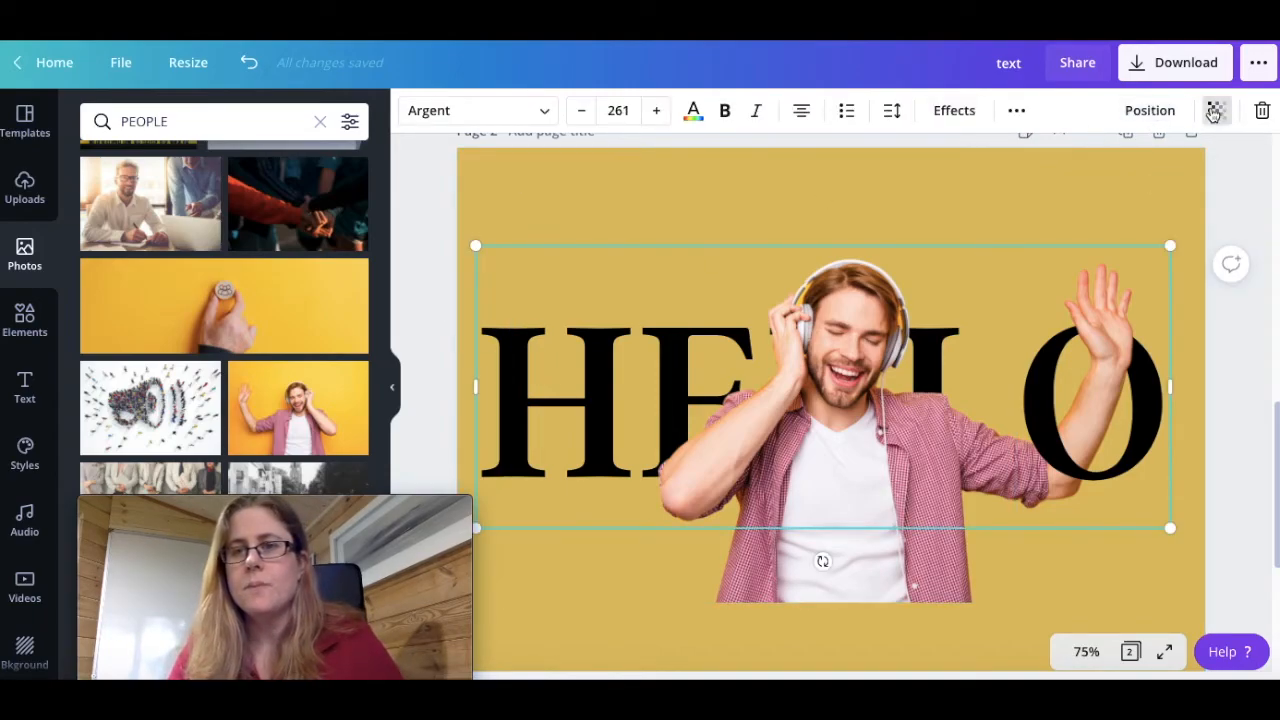
click(1016, 110)
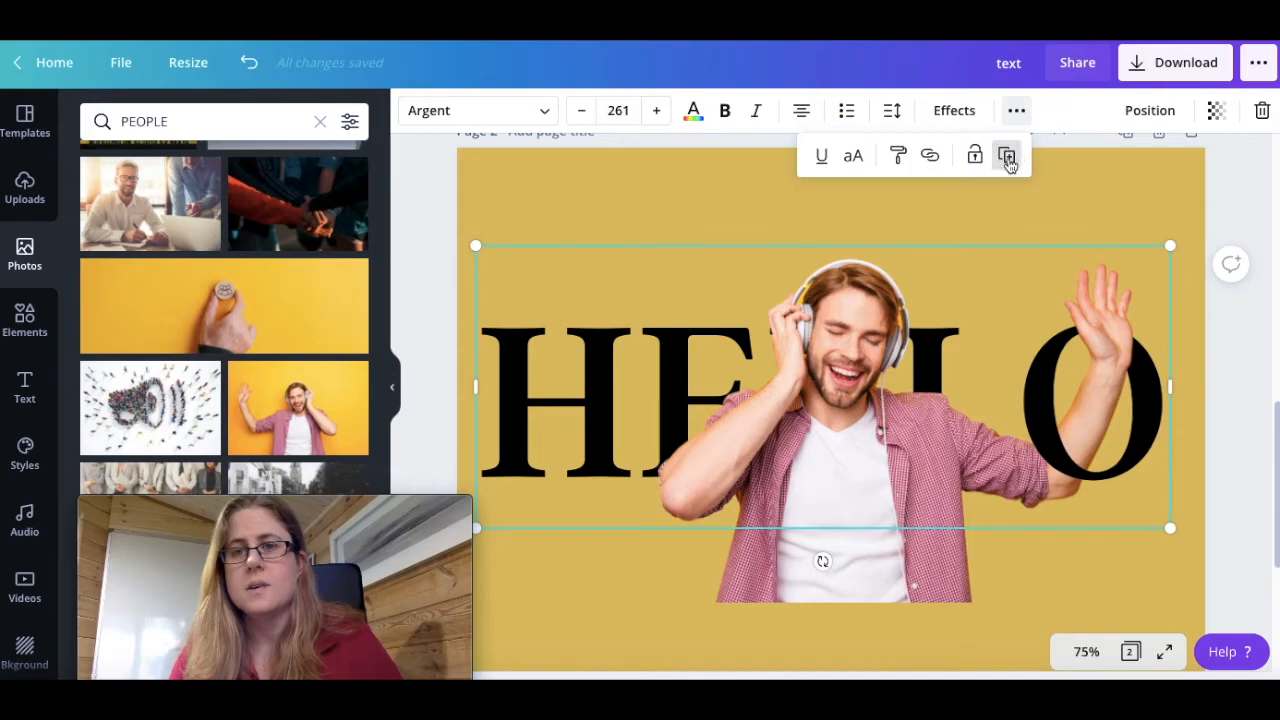
click(1006, 156)
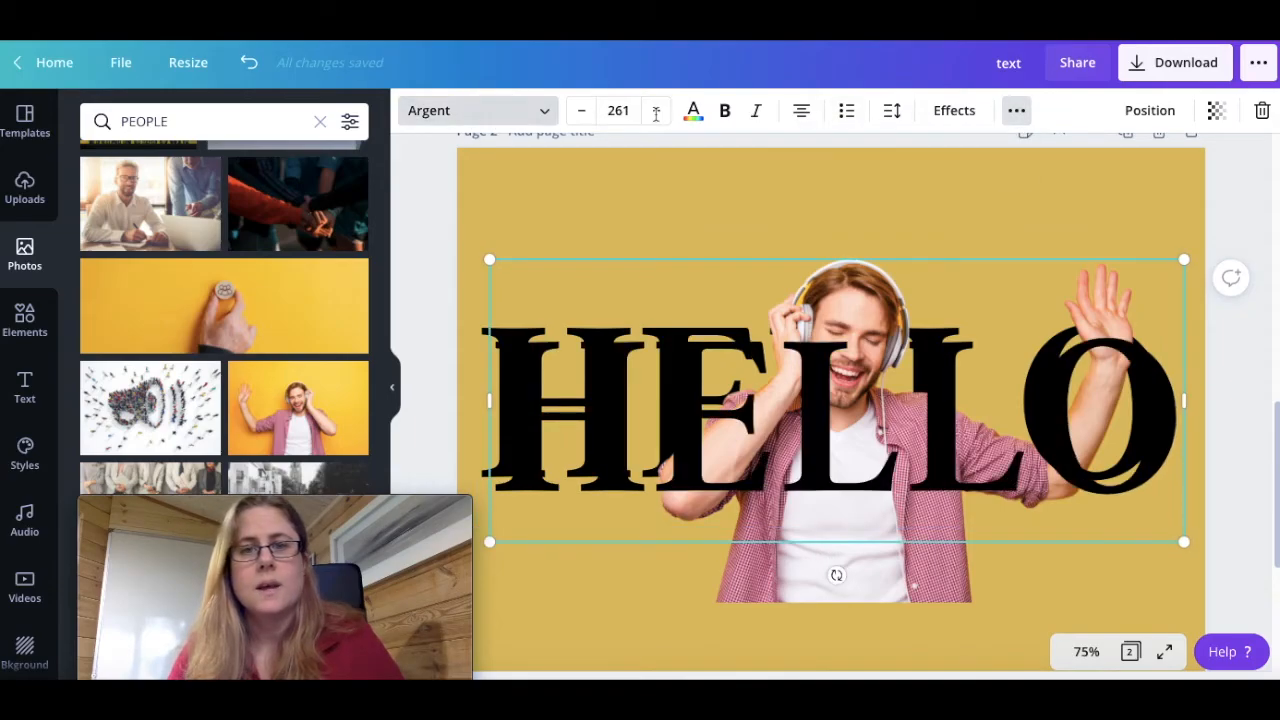
click(693, 110)
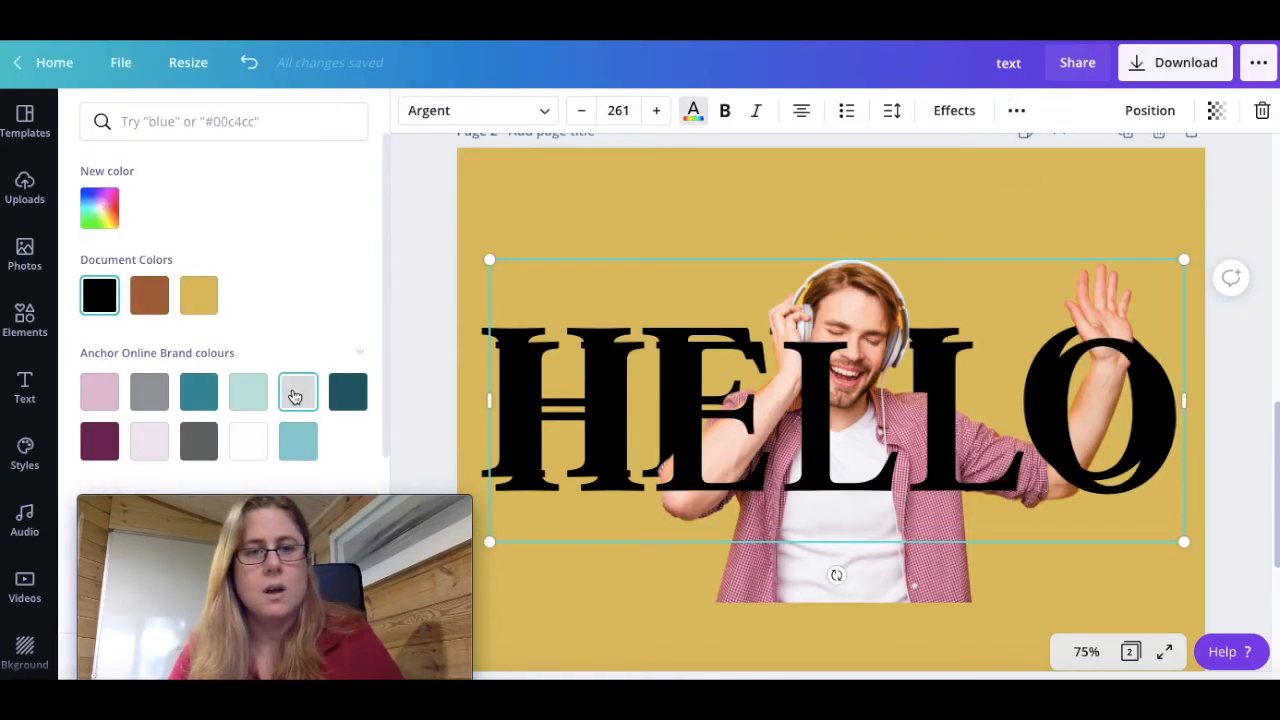
click(295, 397)
Send the light grey HELLO copy to the back and offset it slightly from the black text as a thin shadow
click(1150, 110)
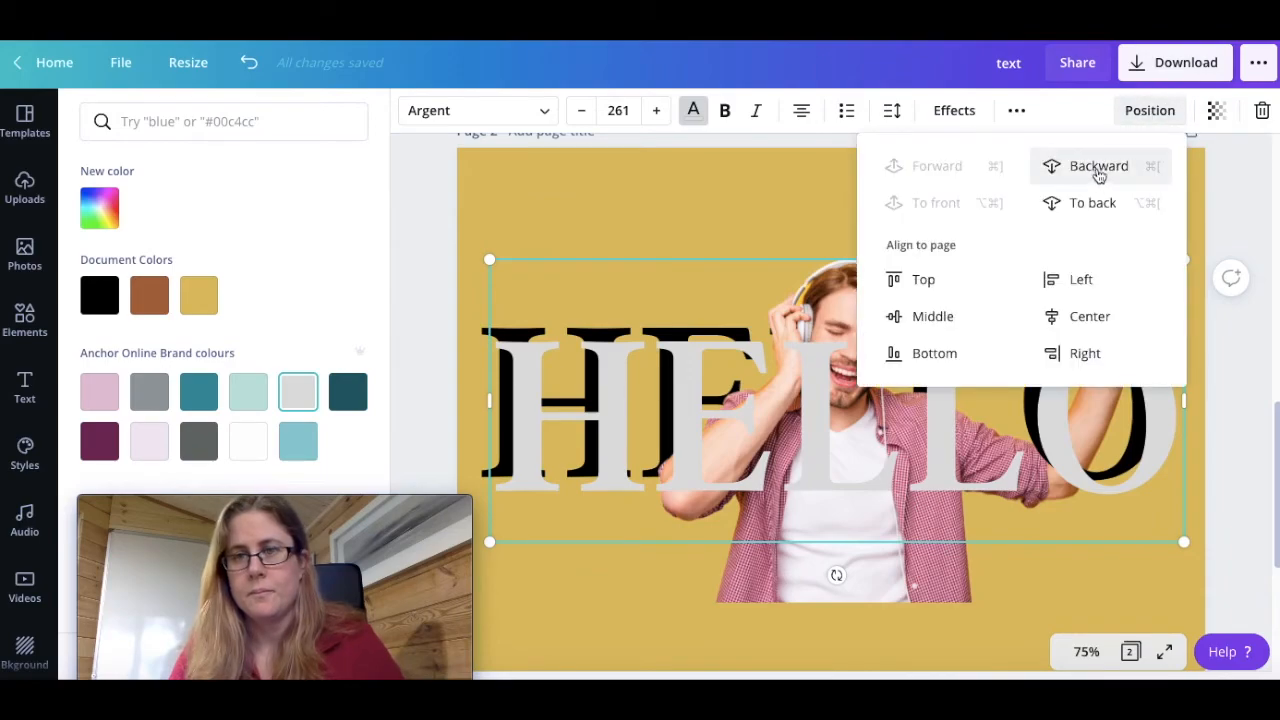
click(1100, 203)
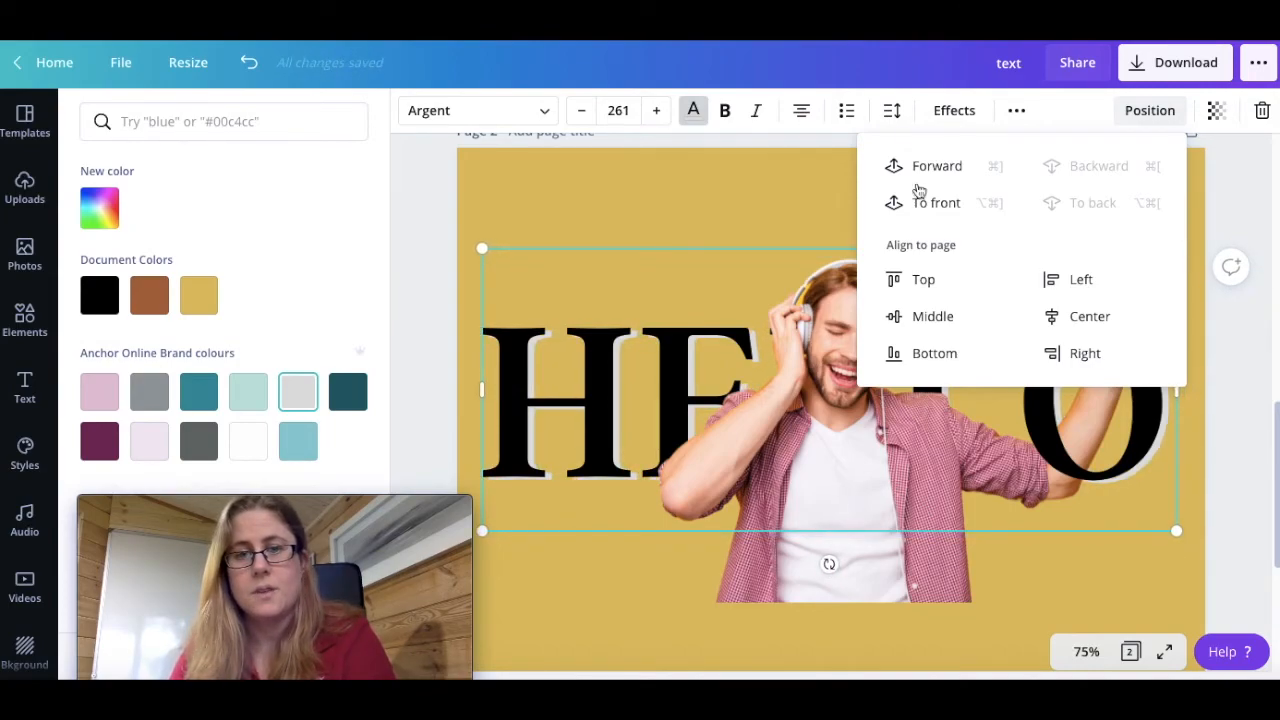
click(418, 286)
click(418, 286)
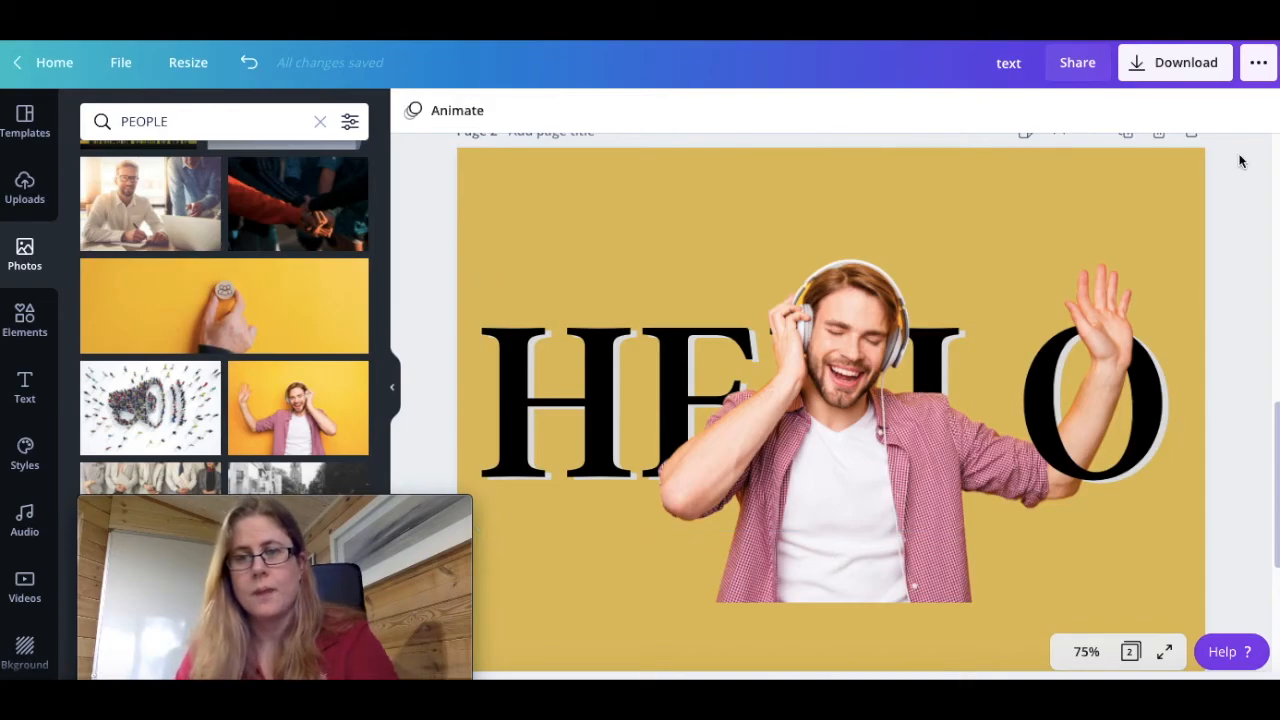